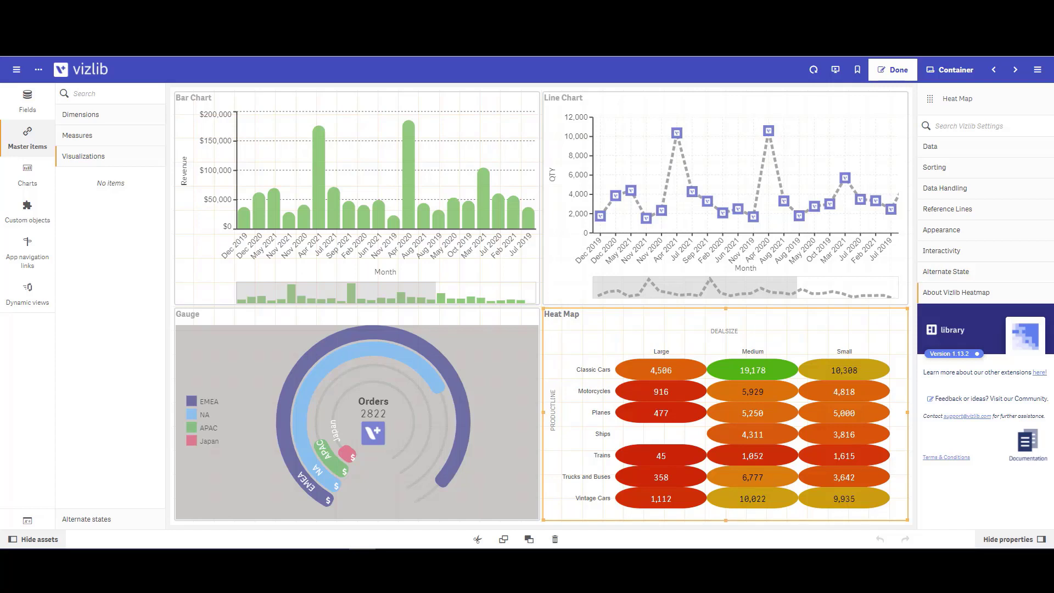
Step: Save the bar chart as a master visualization
{"action": "left_click", "coordinate": [395, 192]}
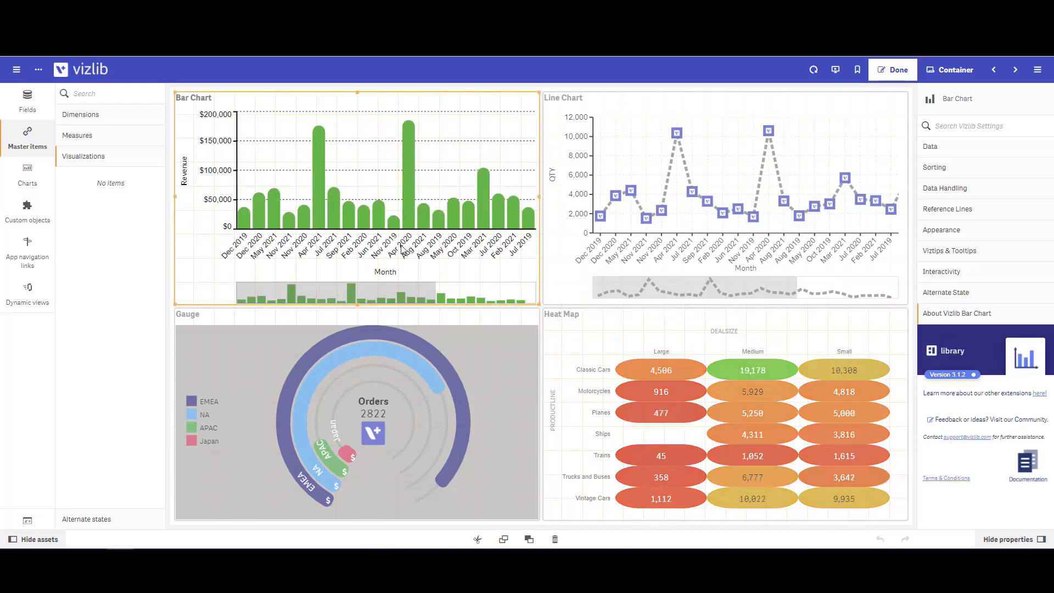
{"action": "left_click", "coordinate": [366, 165]}
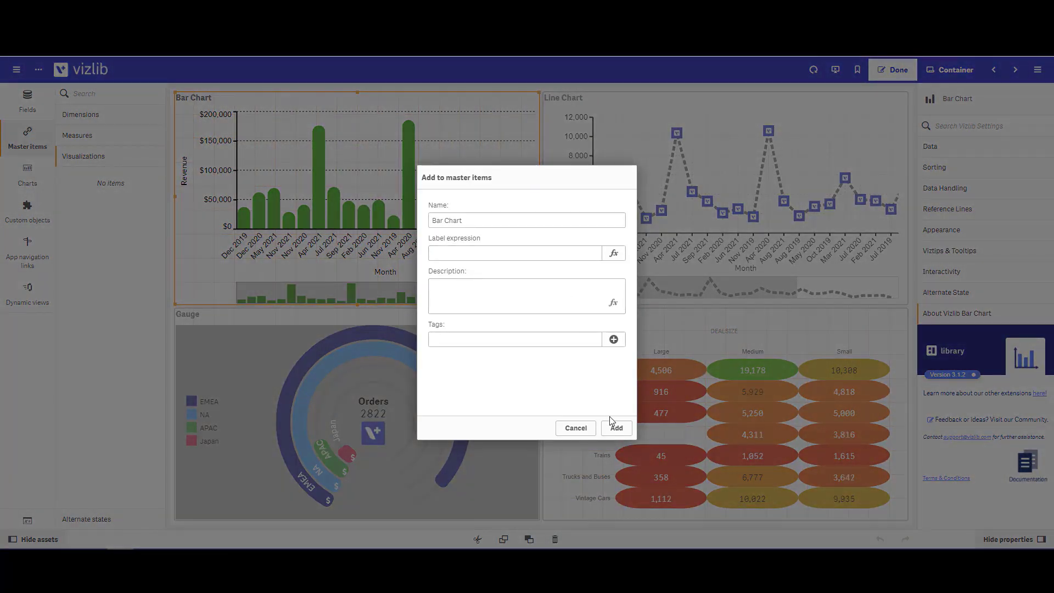
{"action": "left_click", "coordinate": [613, 423]}
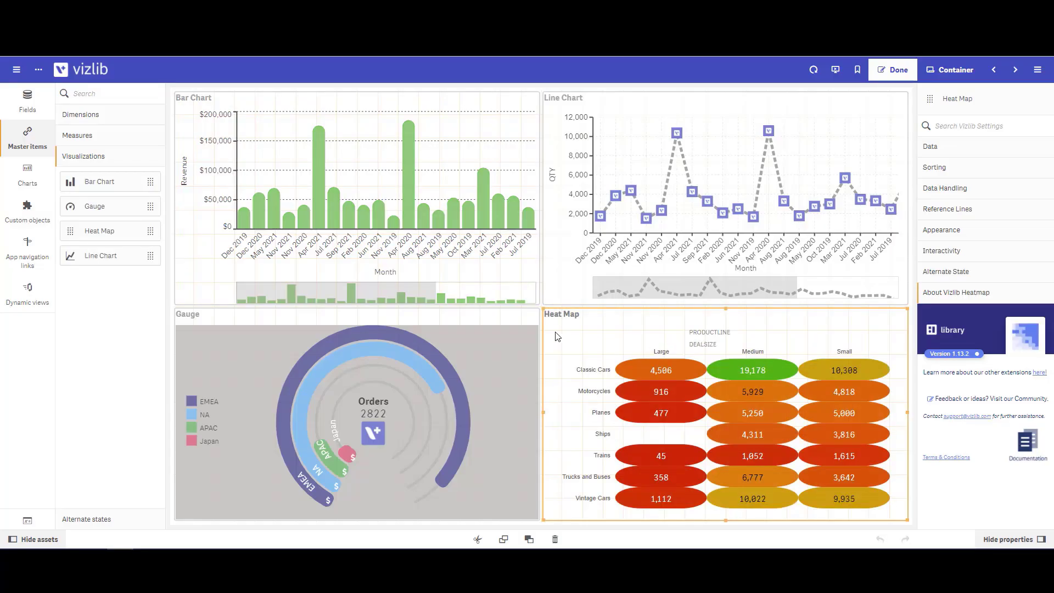
Step: Delete the Bar Chart, Line Chart, Gauge and Heat Map from the sheet
{"action": "left_click", "coordinate": [525, 282]}
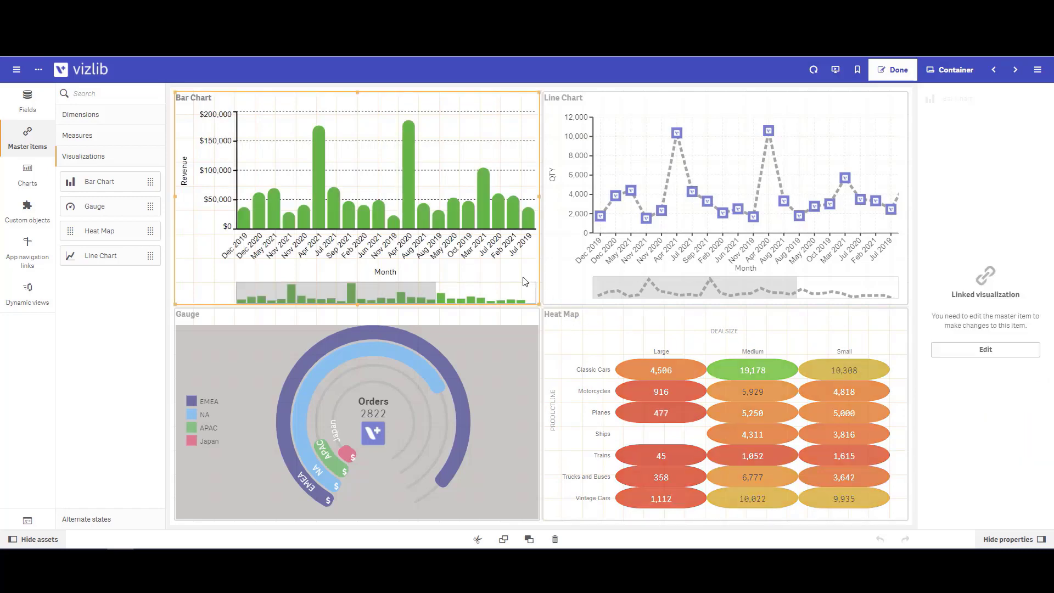
{"action": "key", "text": "Delete"}
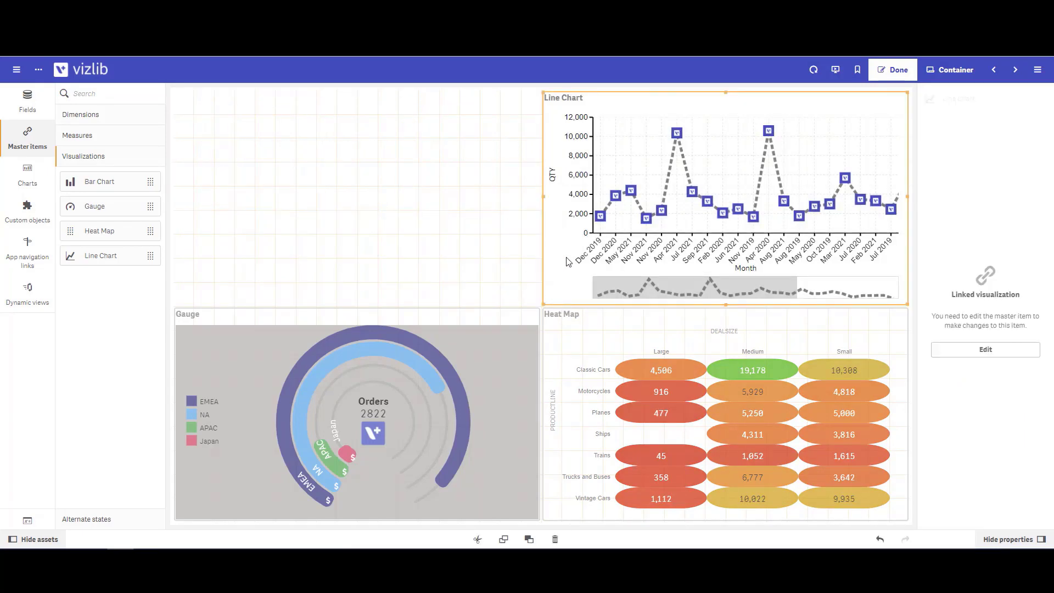
{"action": "left_click", "coordinate": [569, 262]}
{"action": "key", "text": "Delete"}
{"action": "left_click", "coordinate": [434, 438]}
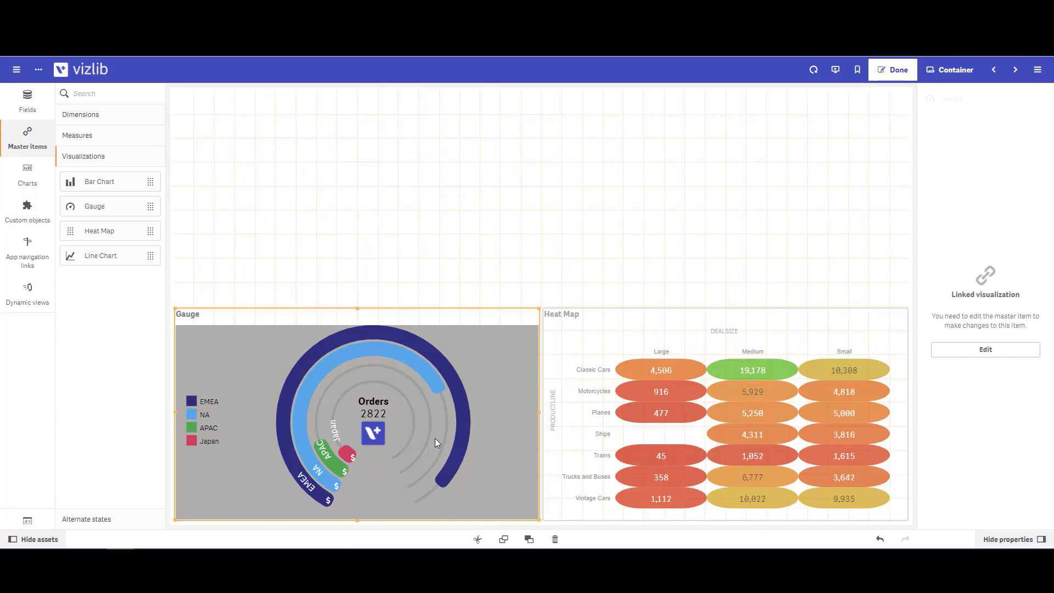
{"action": "key", "text": "Delete"}
{"action": "left_click", "coordinate": [581, 407]}
{"action": "key", "text": "Delete"}
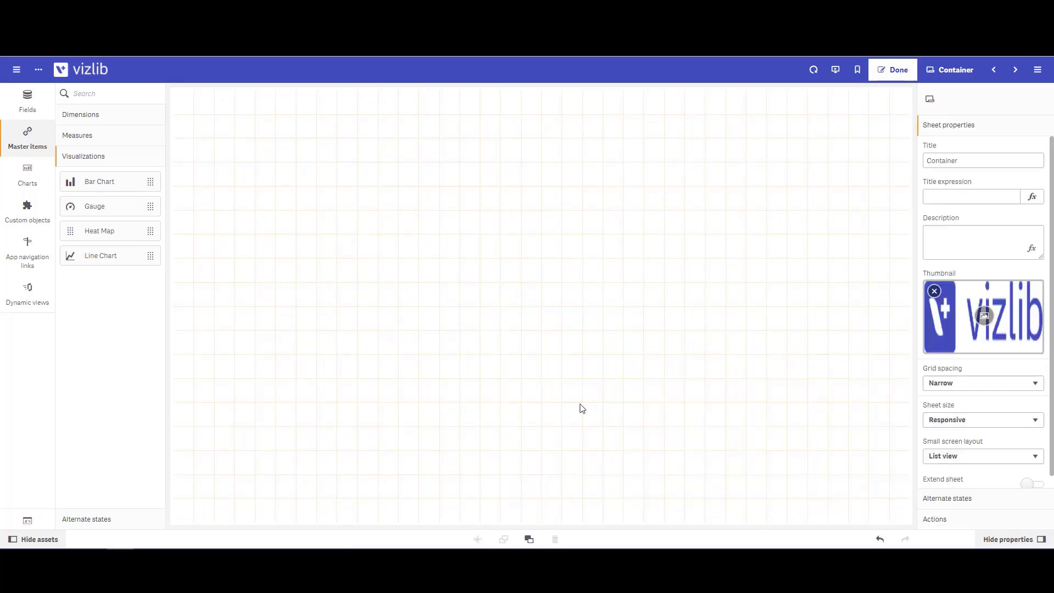
Step: Drag a Vizlib Container from the Vizlib Library onto the sheet's top-left and enlarge it
{"action": "left_click", "coordinate": [39, 217]}
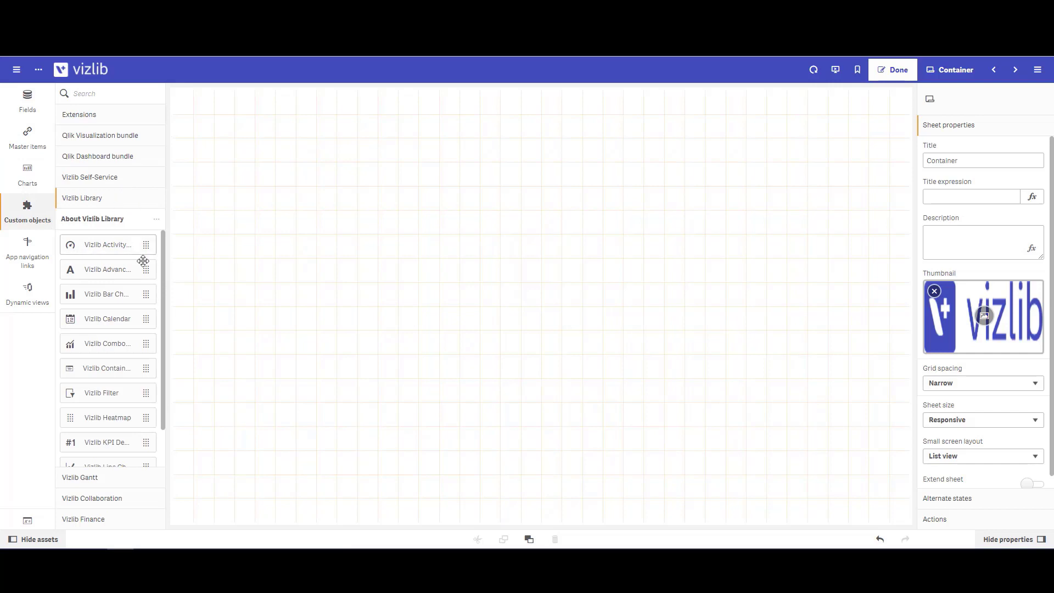
{"action": "left_click_drag", "start_coordinate": [109, 373], "coordinate": [351, 258]}
{"action": "left_click_drag", "start_coordinate": [539, 303], "coordinate": [666, 403]}
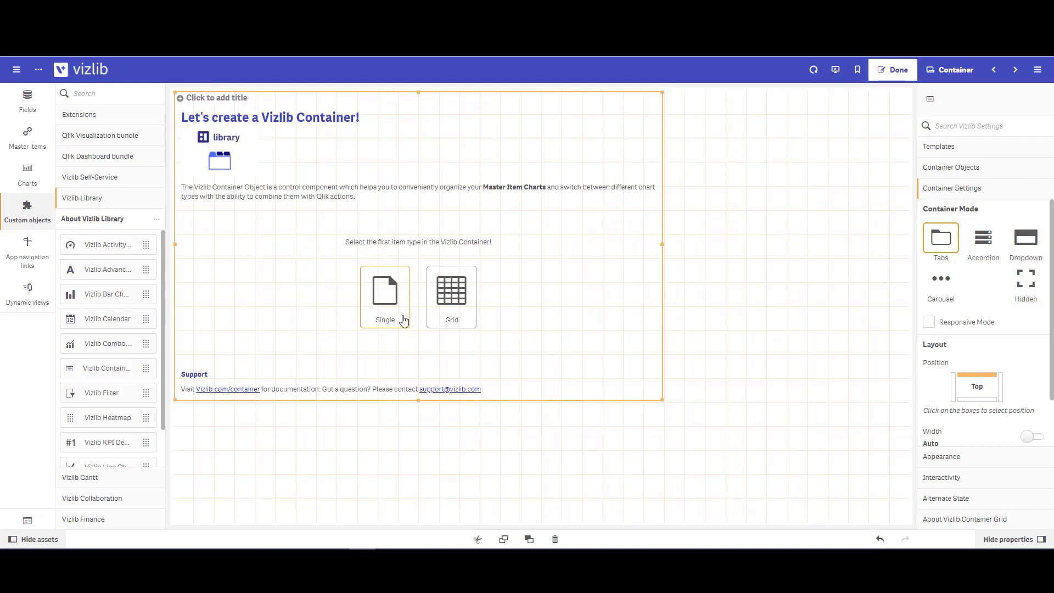
Step: Try the Grid item type, close the layout picker and list the Container Objects
{"action": "left_click", "coordinate": [449, 294]}
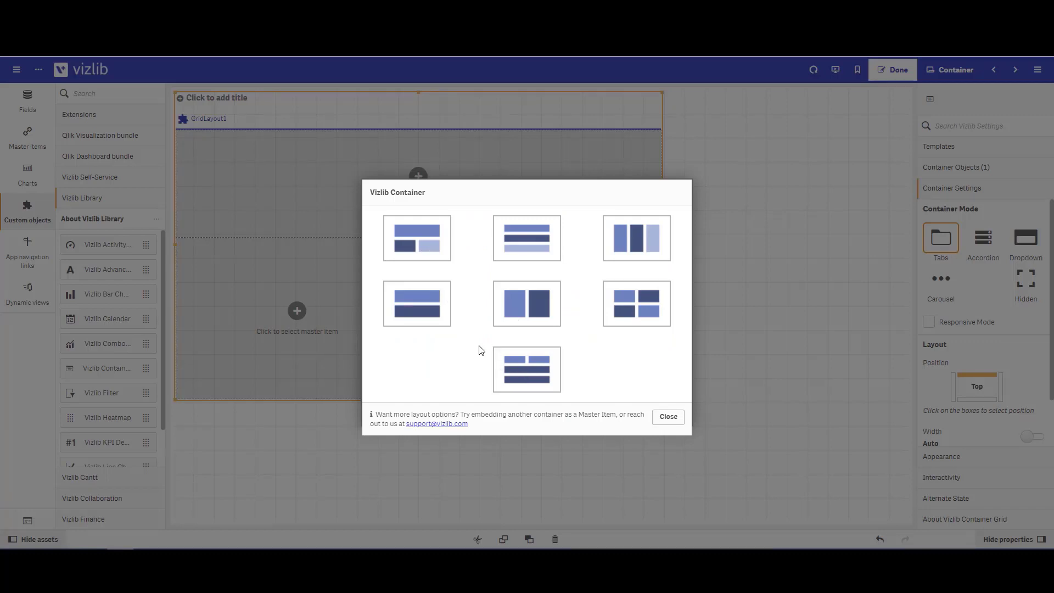
{"action": "left_click", "coordinate": [669, 417]}
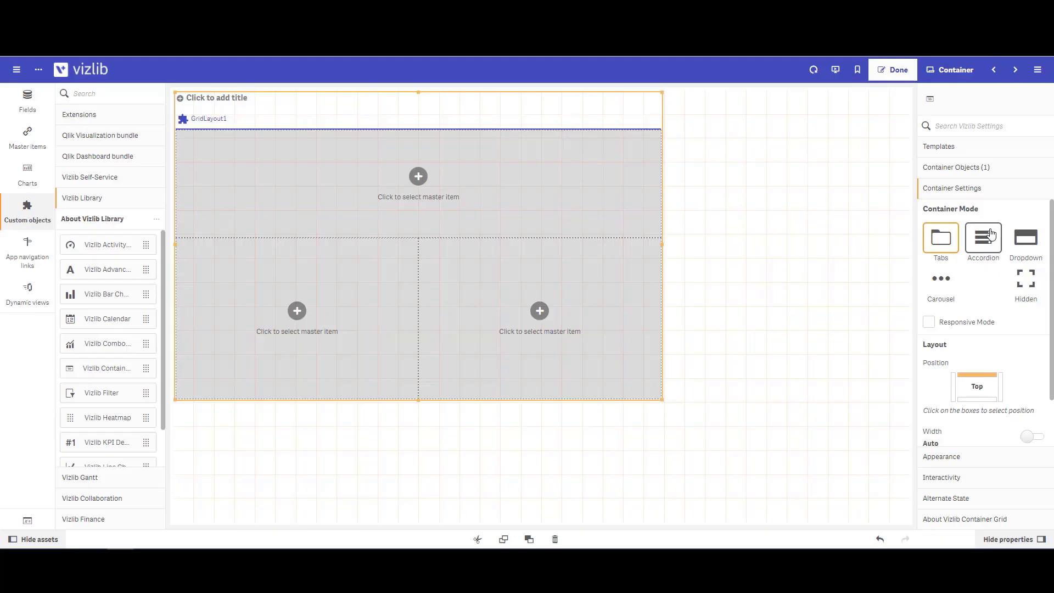
{"action": "left_click", "coordinate": [967, 167]}
Step: Delete GridLayout1 from the container and choose the Single item type
{"action": "right_click", "coordinate": [971, 200]}
{"action": "left_click", "coordinate": [969, 196]}
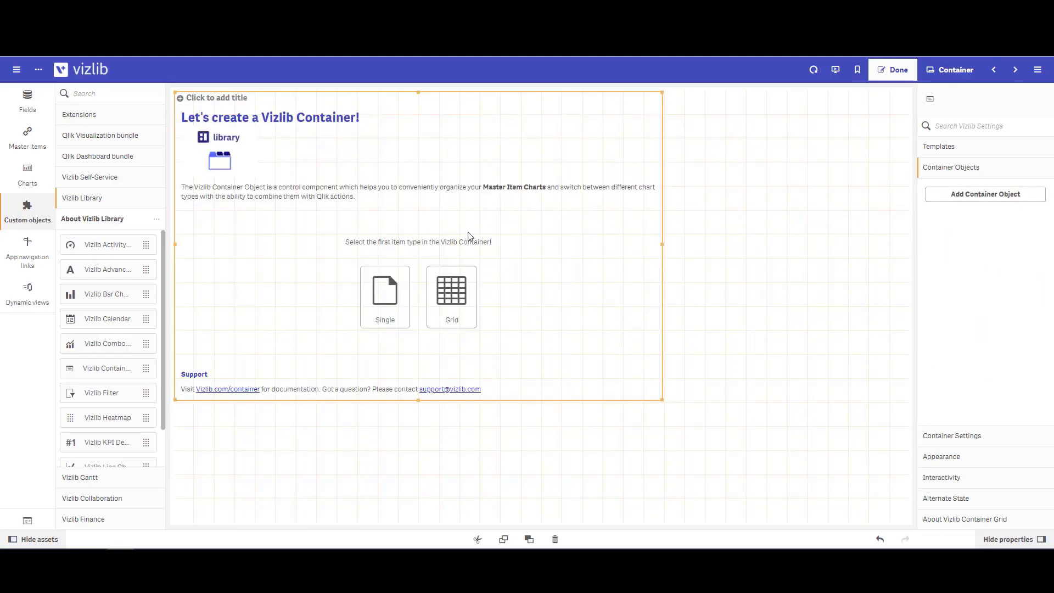
{"action": "left_click", "coordinate": [380, 291]}
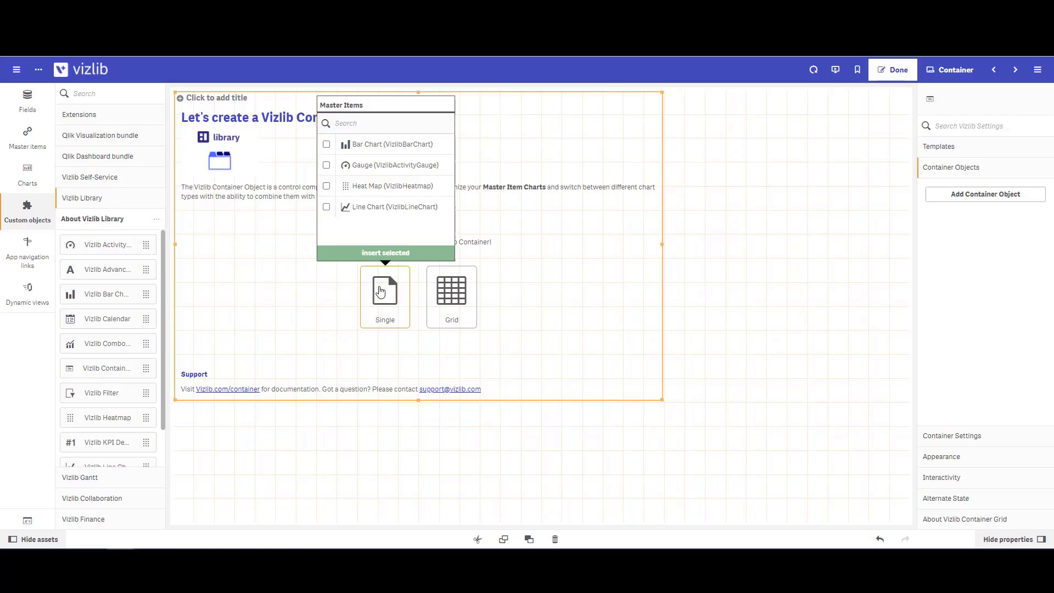
Step: Insert the Bar Chart, Gauge, Heat Map and Line Chart master items into the container
{"action": "left_click", "coordinate": [327, 145]}
{"action": "left_click", "coordinate": [327, 166]}
{"action": "left_click", "coordinate": [327, 186]}
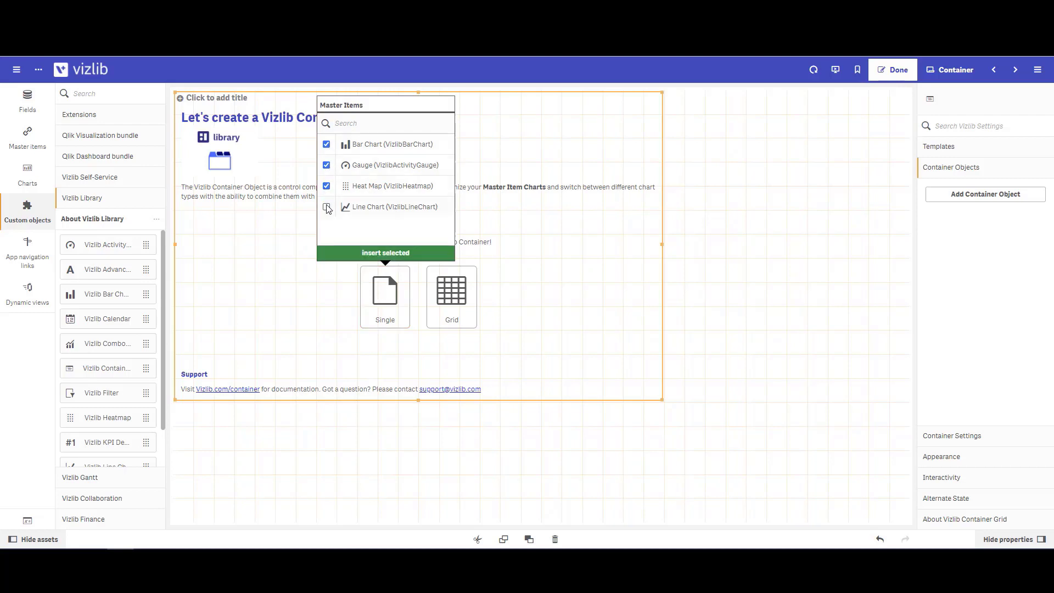
{"action": "left_click", "coordinate": [326, 208]}
{"action": "left_click", "coordinate": [386, 252]}
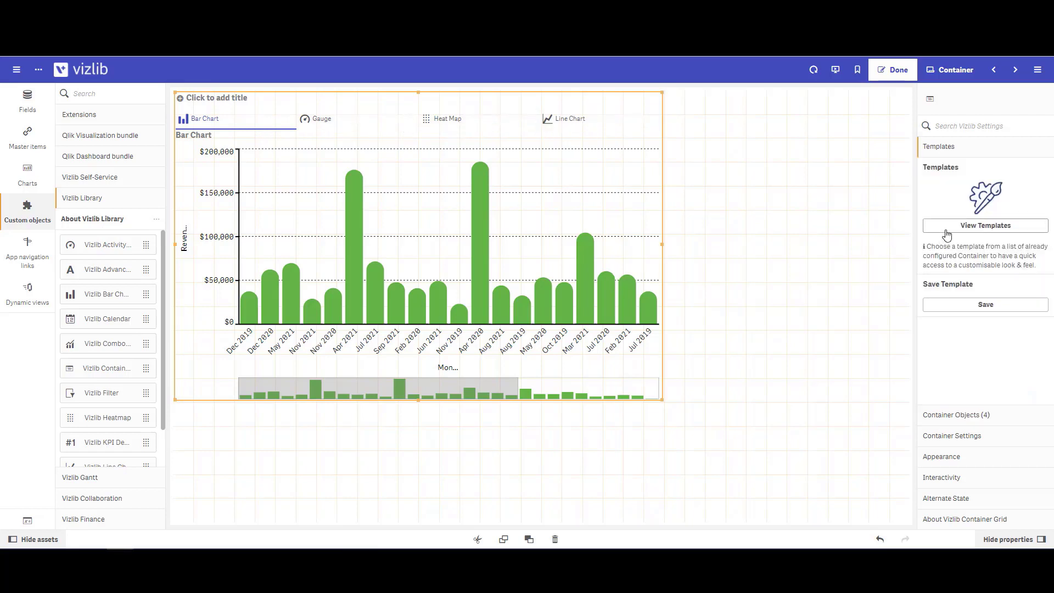
Step: Apply the Buttons template from the container's template gallery
{"action": "left_click", "coordinate": [963, 225]}
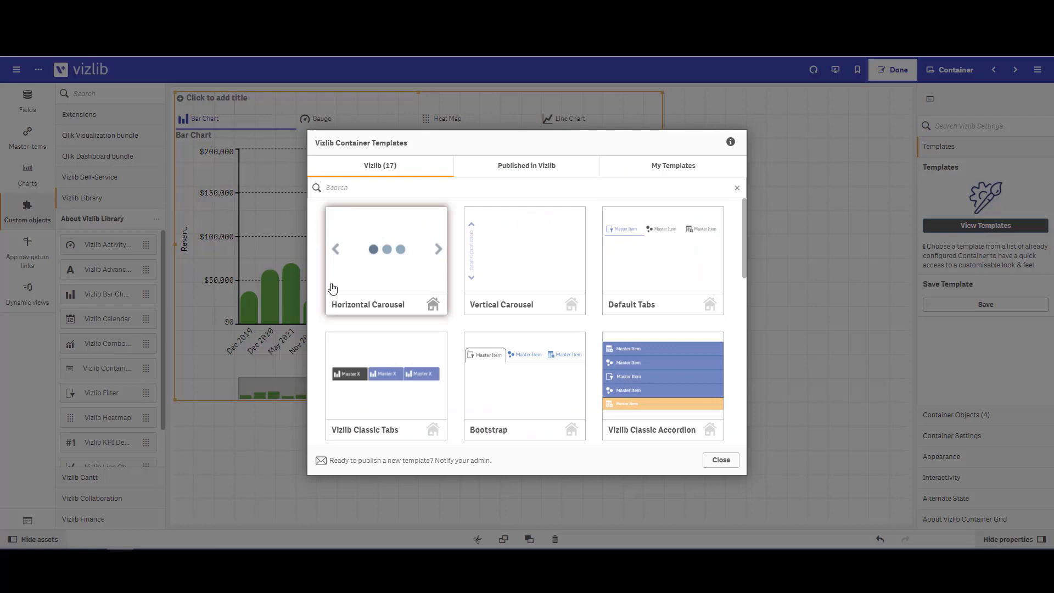
{"action": "scroll", "coordinate": [509, 323], "scroll_direction": "down", "scroll_amount": 5}
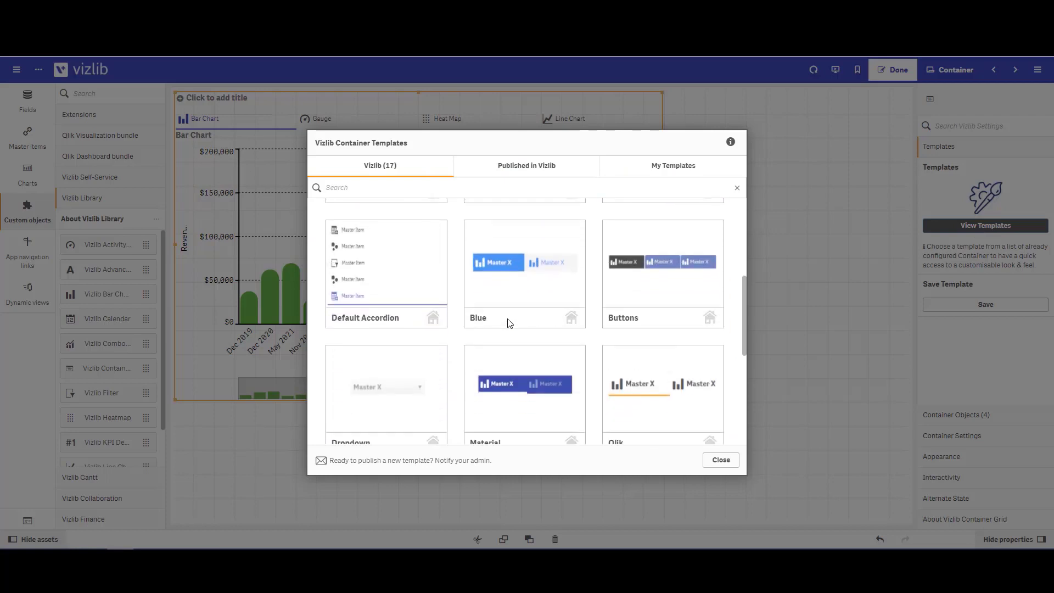
{"action": "scroll", "coordinate": [508, 321], "scroll_direction": "down", "scroll_amount": 2}
{"action": "scroll", "coordinate": [508, 319], "scroll_direction": "up", "scroll_amount": 6}
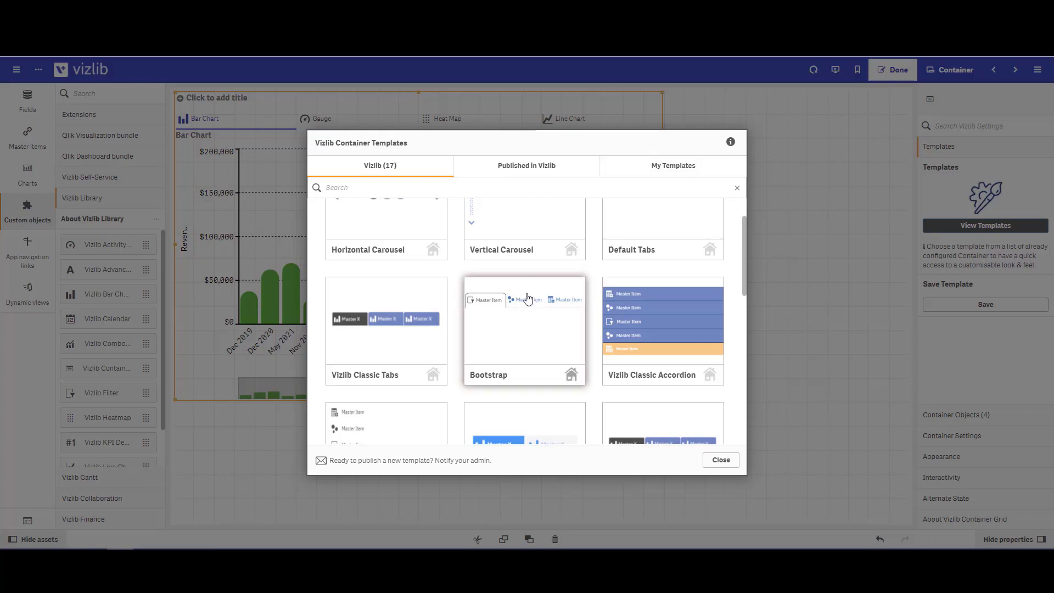
{"action": "scroll", "coordinate": [536, 343], "scroll_direction": "down", "scroll_amount": 4}
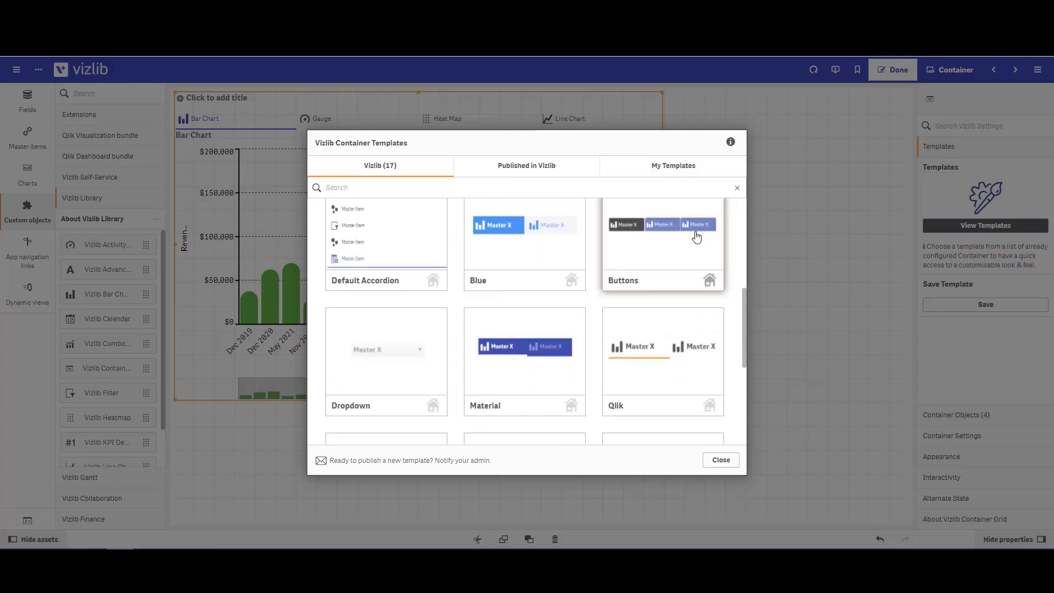
{"action": "left_click", "coordinate": [678, 235]}
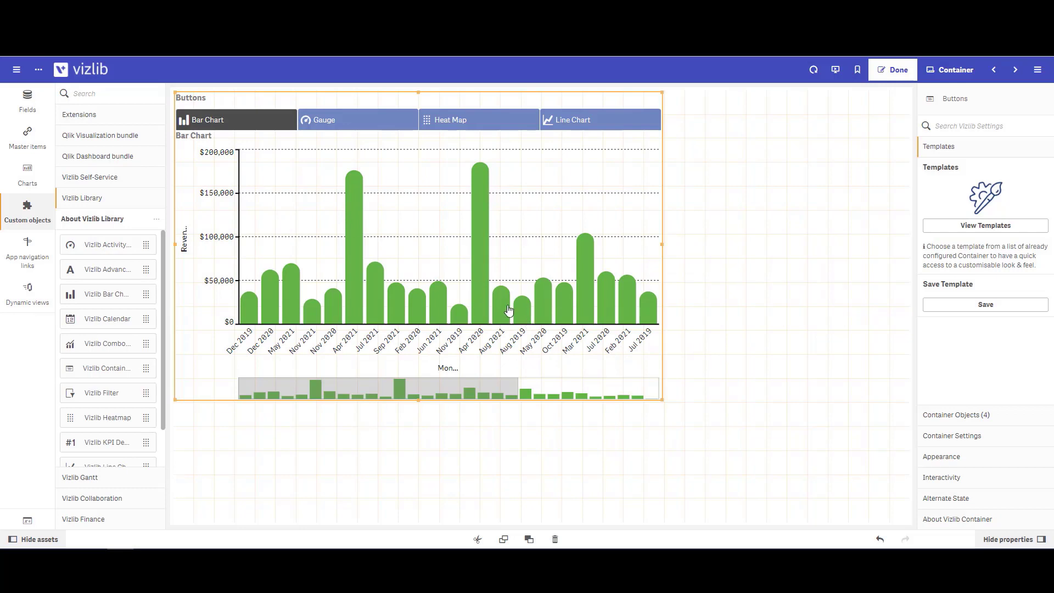
Step: Review the Bar Chart entry's settings under Container Objects (4), then open Container Settings
{"action": "left_click", "coordinate": [971, 415]}
{"action": "left_click", "coordinate": [981, 197]}
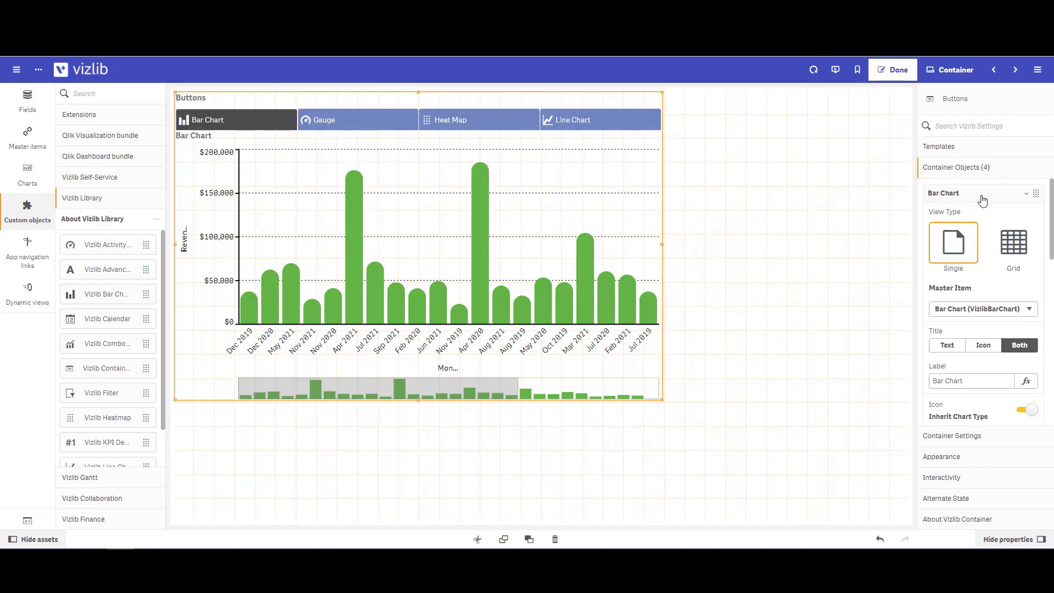
{"action": "scroll", "coordinate": [975, 269], "scroll_direction": "down", "scroll_amount": 1}
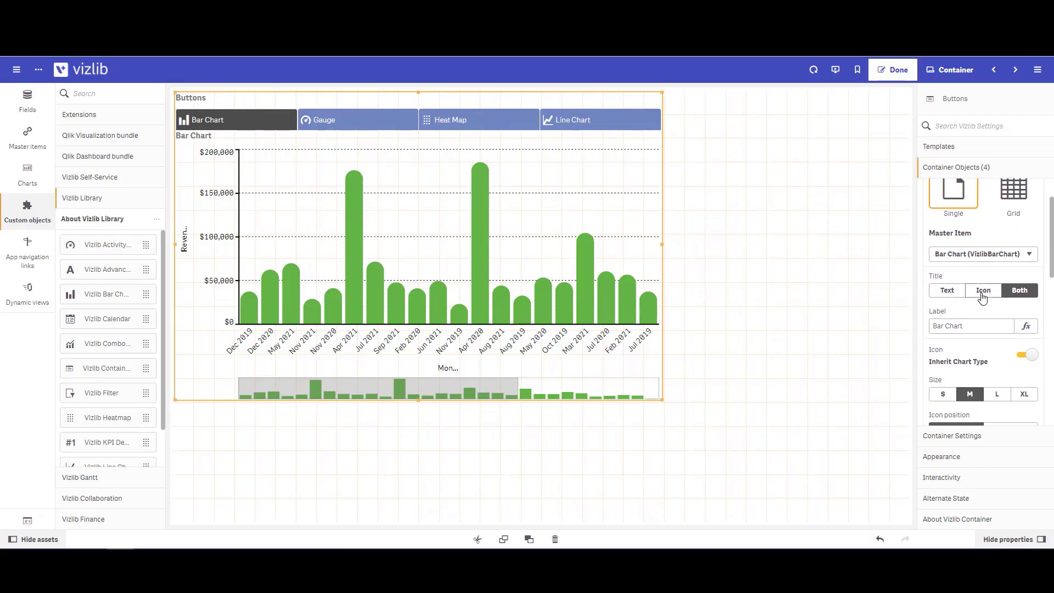
{"action": "scroll", "coordinate": [975, 263], "scroll_direction": "down", "scroll_amount": 3}
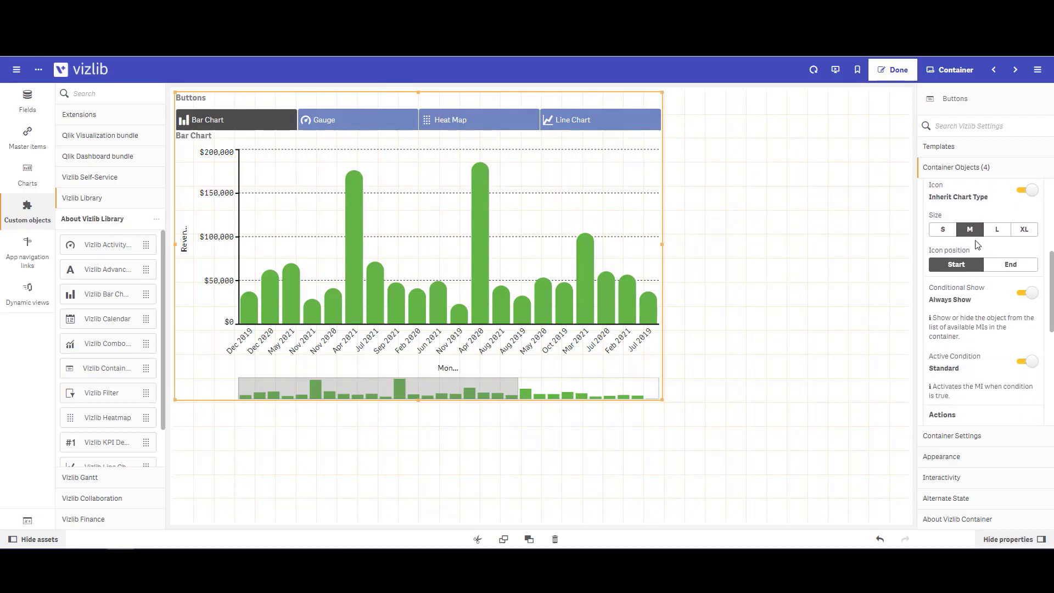
{"action": "scroll", "coordinate": [1004, 254], "scroll_direction": "down", "scroll_amount": 1}
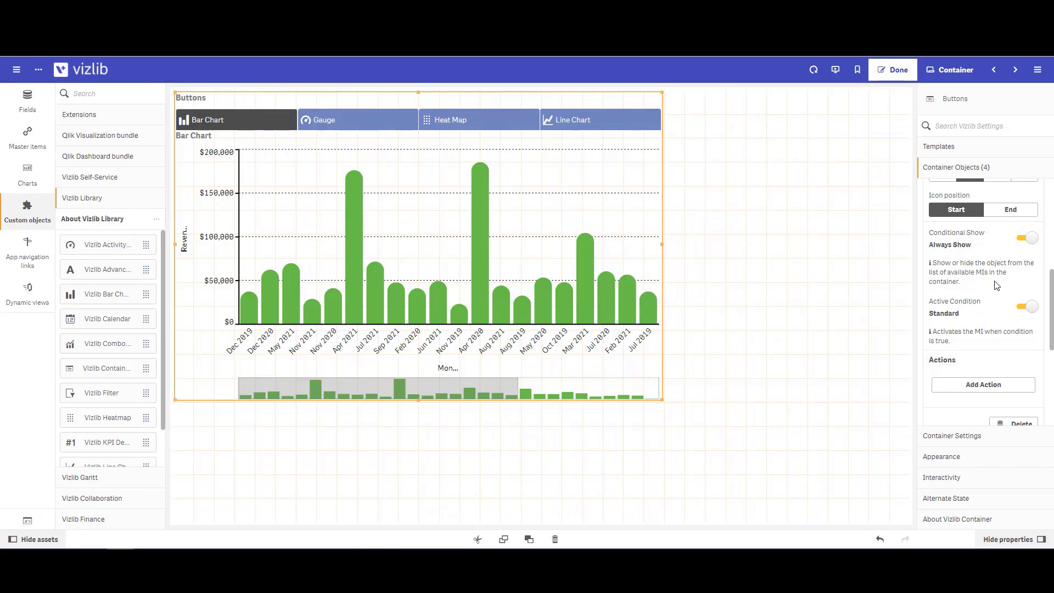
{"action": "scroll", "coordinate": [997, 285], "scroll_direction": "down", "scroll_amount": 1}
{"action": "left_click", "coordinate": [980, 436]}
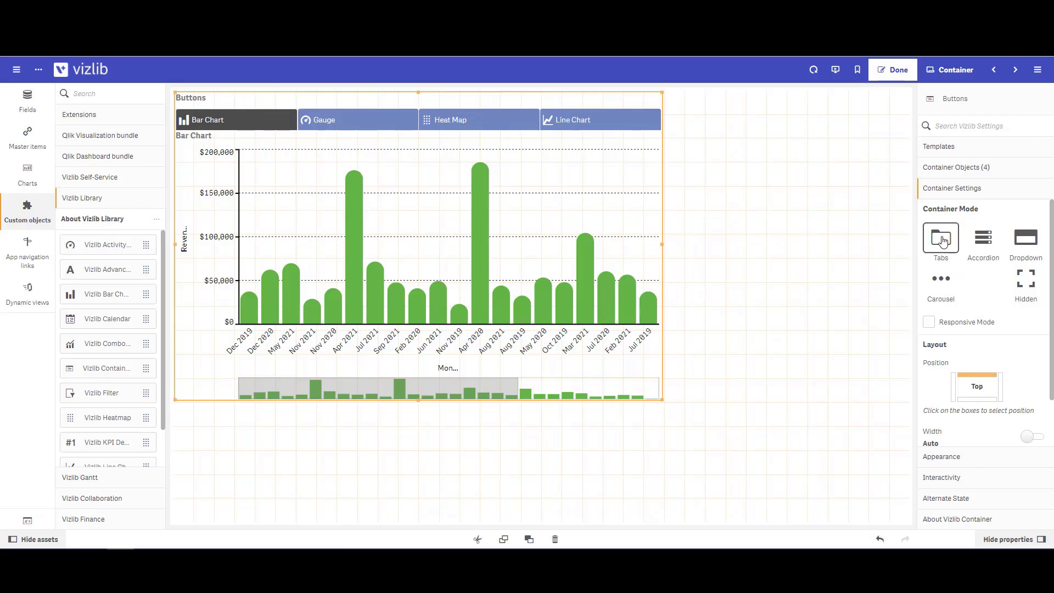
Step: Try Accordion and then Dropdown mode, picking the Heat Map from the dropdown list
{"action": "left_click", "coordinate": [975, 245]}
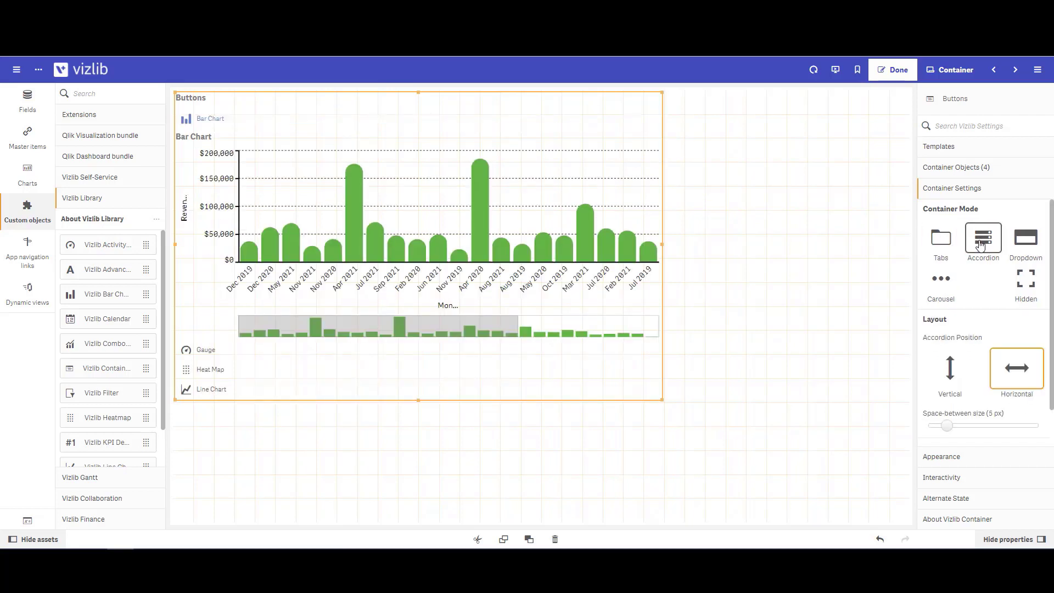
{"action": "left_click", "coordinate": [1025, 239]}
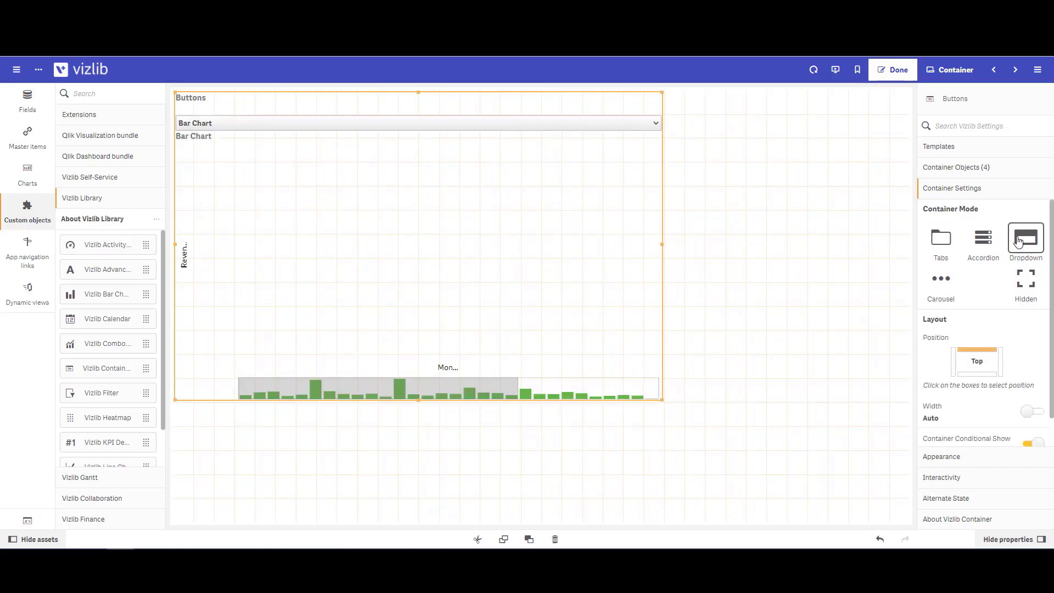
{"action": "left_click", "coordinate": [641, 125]}
{"action": "left_click", "coordinate": [555, 173]}
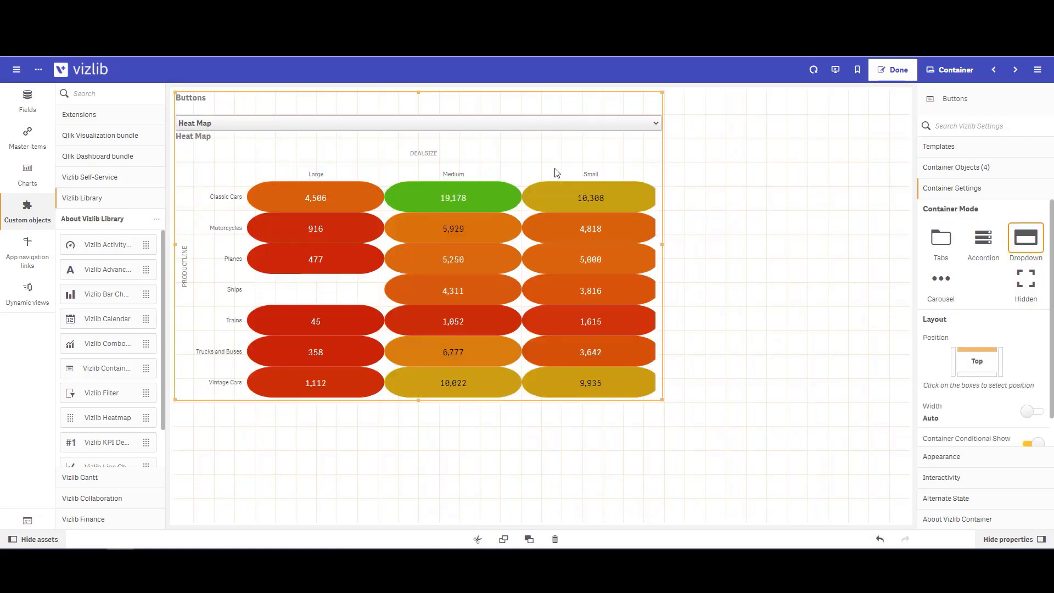
Step: Try Carousel mode, stepping forward and back to the Gauge, then switch to Hidden mode
{"action": "left_click", "coordinate": [941, 279]}
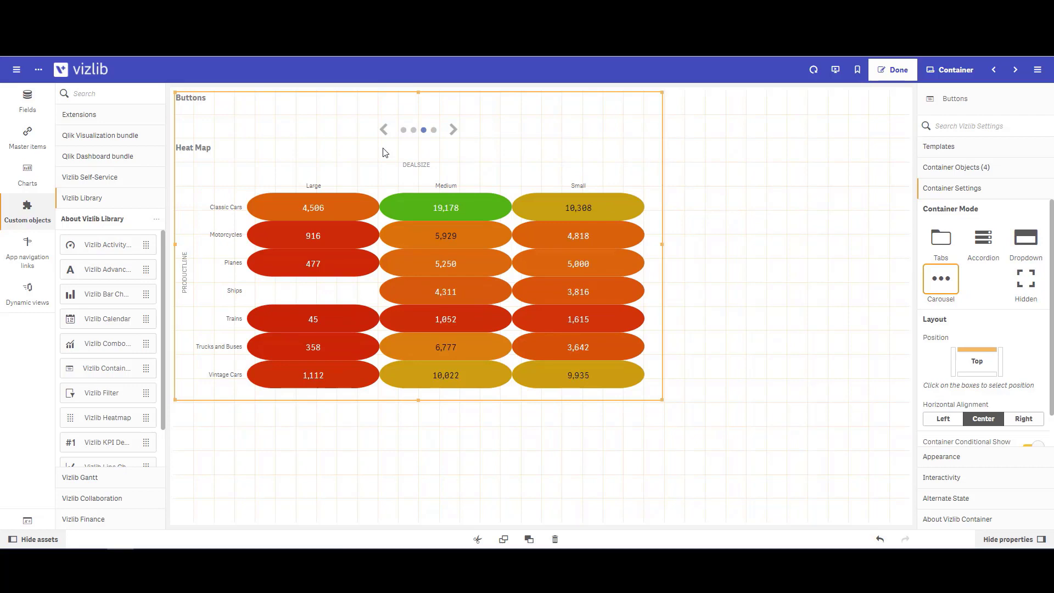
{"action": "left_click", "coordinate": [453, 131]}
{"action": "left_click", "coordinate": [384, 130]}
{"action": "left_click", "coordinate": [384, 131]}
{"action": "left_click", "coordinate": [1021, 283]}
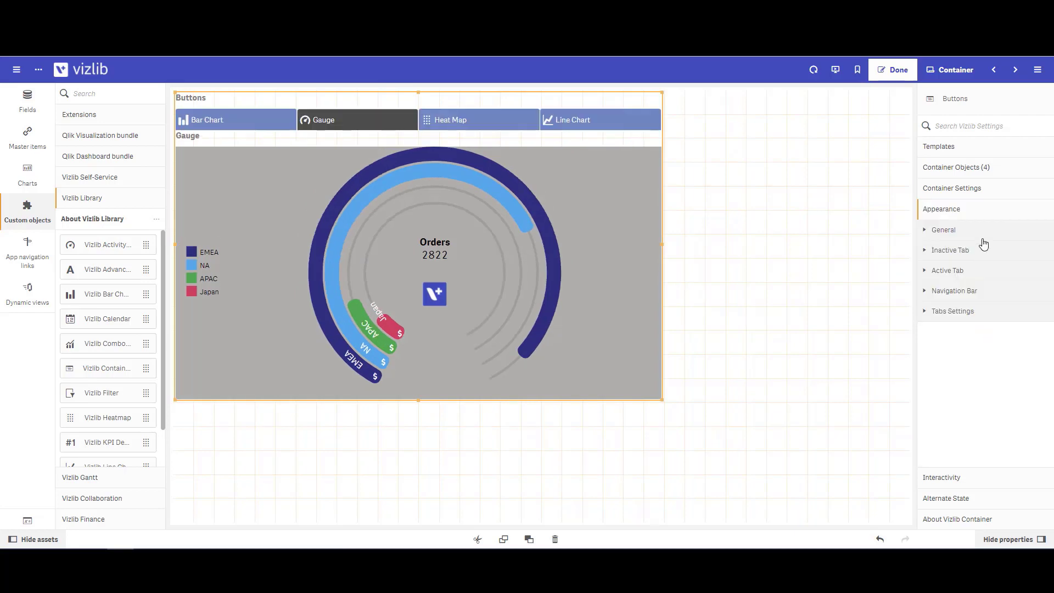
Step: Raise the Inactive Tab Global Radius so the top-left and top-right corners read 11 px
{"action": "left_click", "coordinate": [983, 230]}
{"action": "left_click", "coordinate": [983, 231]}
{"action": "left_click", "coordinate": [982, 251]}
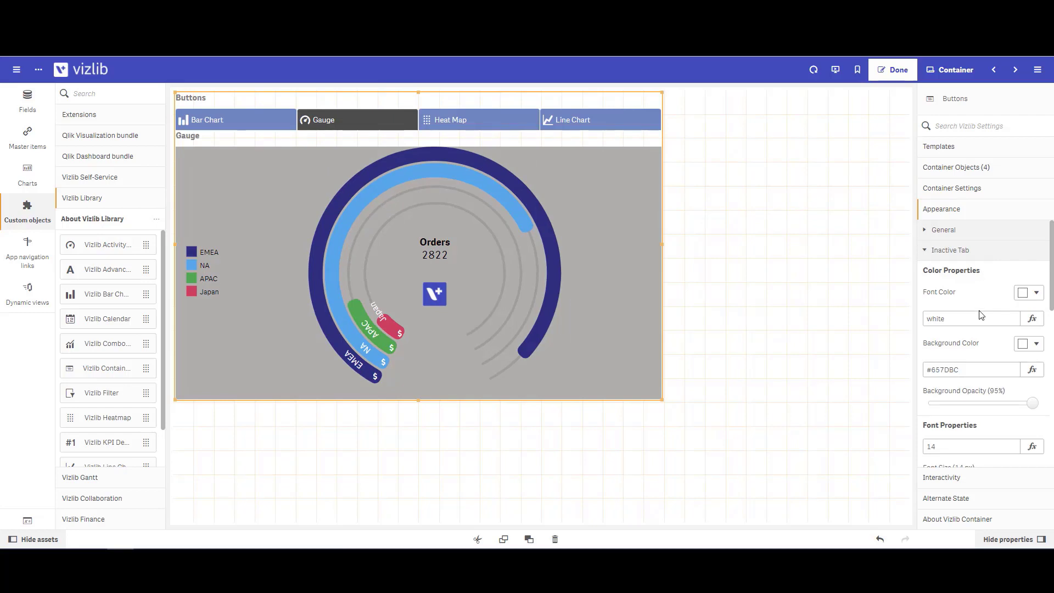
{"action": "scroll", "coordinate": [982, 315], "scroll_direction": "down", "scroll_amount": 2}
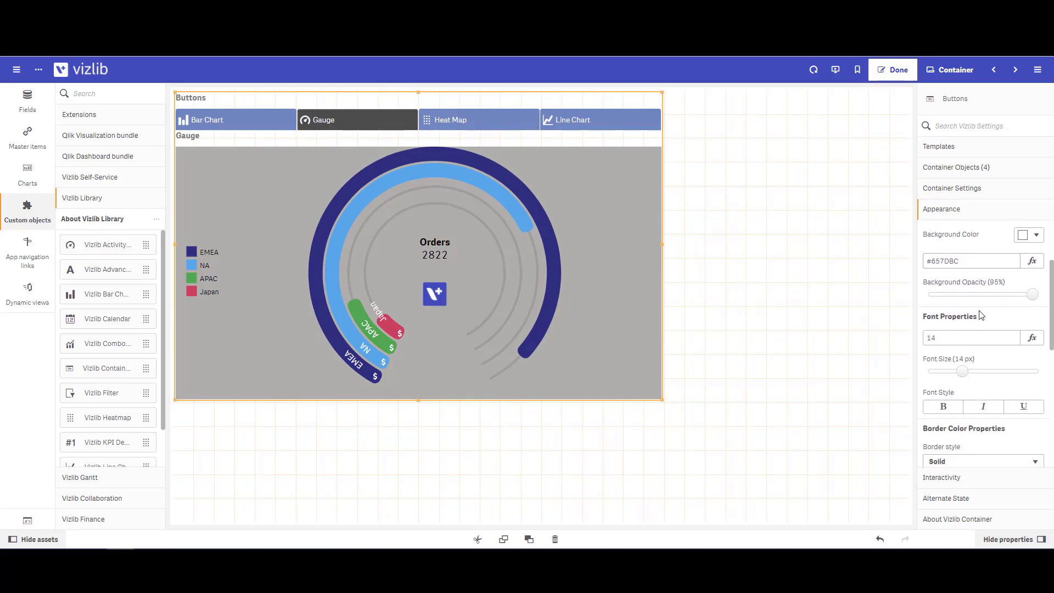
{"action": "scroll", "coordinate": [985, 311], "scroll_direction": "up", "scroll_amount": 1}
{"action": "scroll", "coordinate": [986, 310], "scroll_direction": "down", "scroll_amount": 1}
{"action": "scroll", "coordinate": [984, 307], "scroll_direction": "down", "scroll_amount": 1}
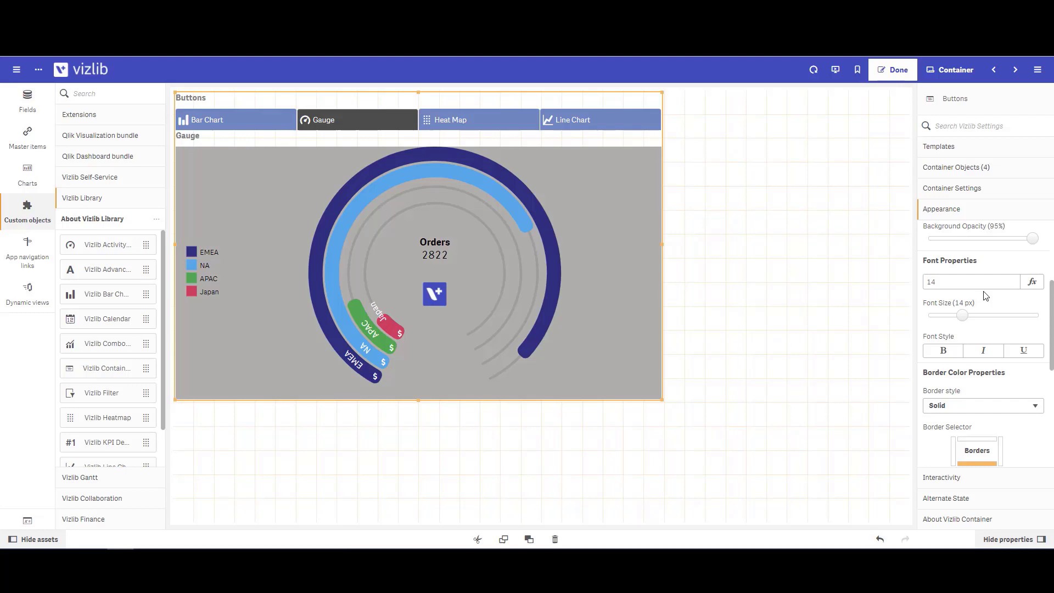
{"action": "scroll", "coordinate": [985, 310], "scroll_direction": "down", "scroll_amount": 2}
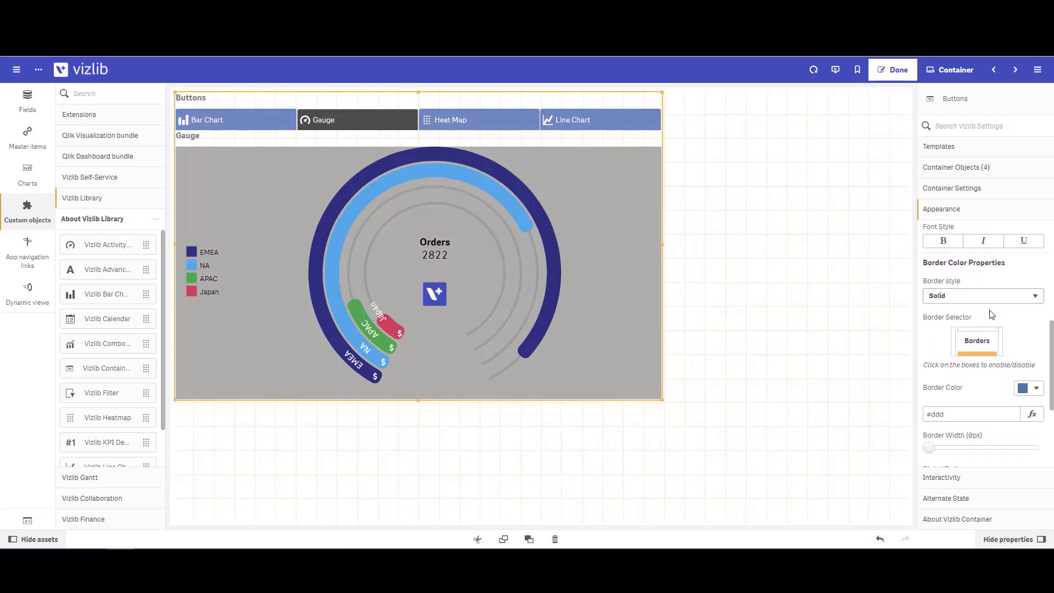
{"action": "scroll", "coordinate": [992, 314], "scroll_direction": "down", "scroll_amount": 1}
{"action": "scroll", "coordinate": [984, 302], "scroll_direction": "down", "scroll_amount": 2}
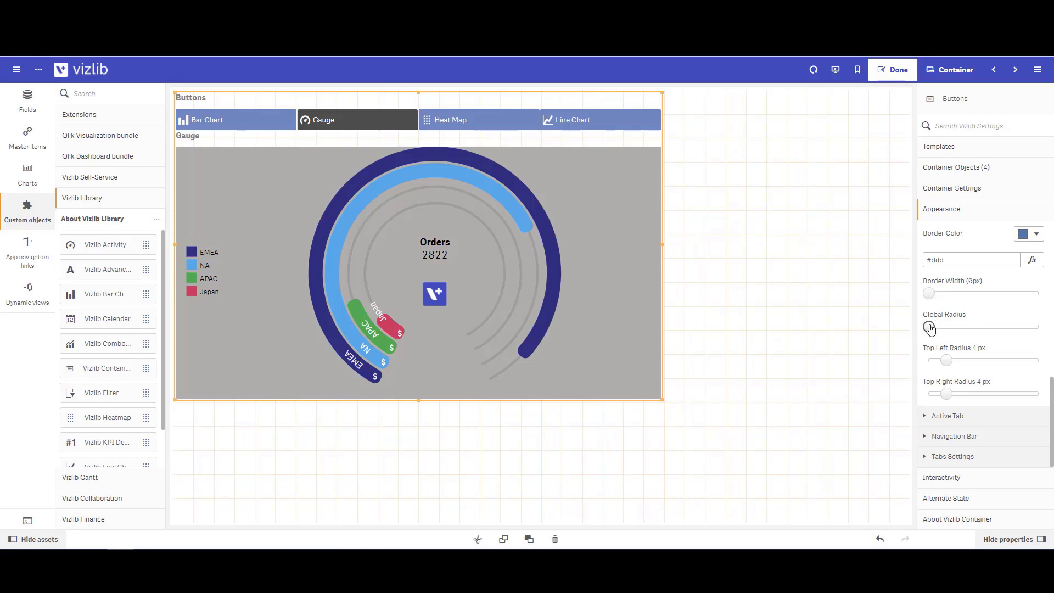
{"action": "left_click_drag", "start_coordinate": [929, 327], "coordinate": [977, 328]}
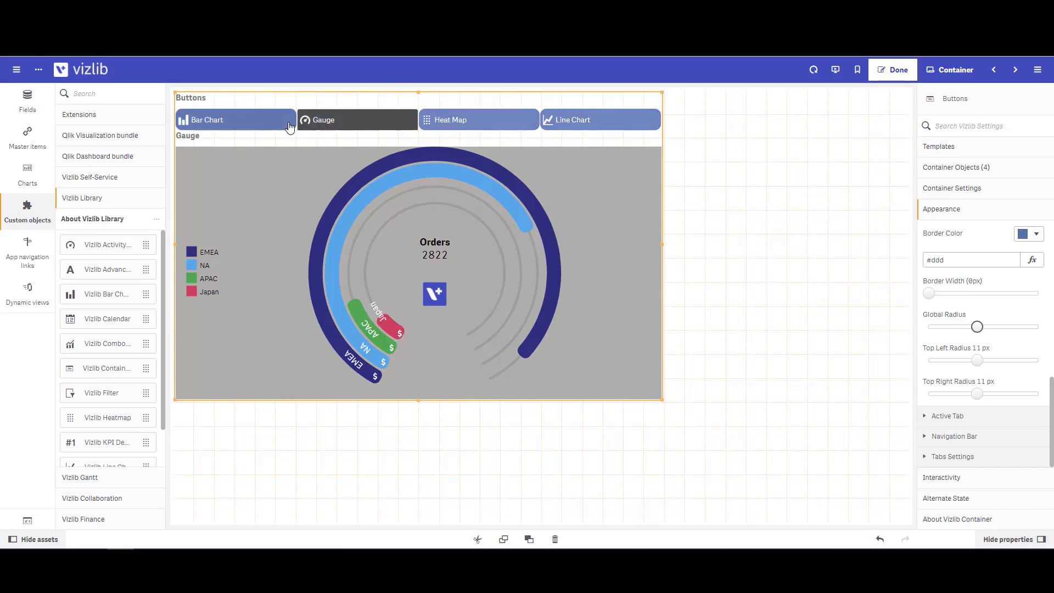
Step: Raise the Active Tab Global Active Radius so the top corners read 12 px
{"action": "left_click", "coordinate": [979, 417]}
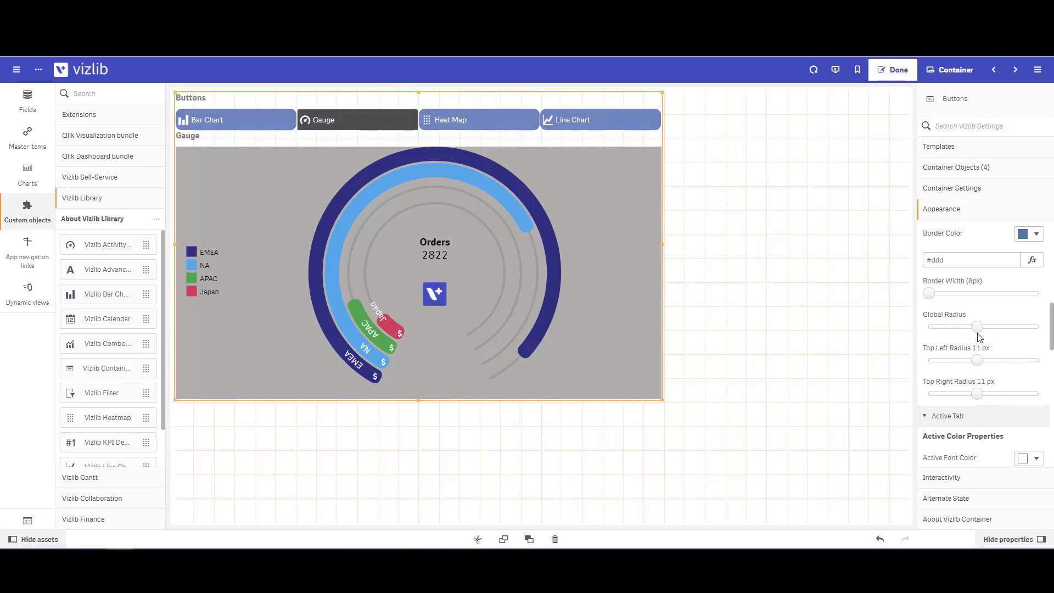
{"action": "scroll", "coordinate": [980, 337], "scroll_direction": "down", "scroll_amount": 1}
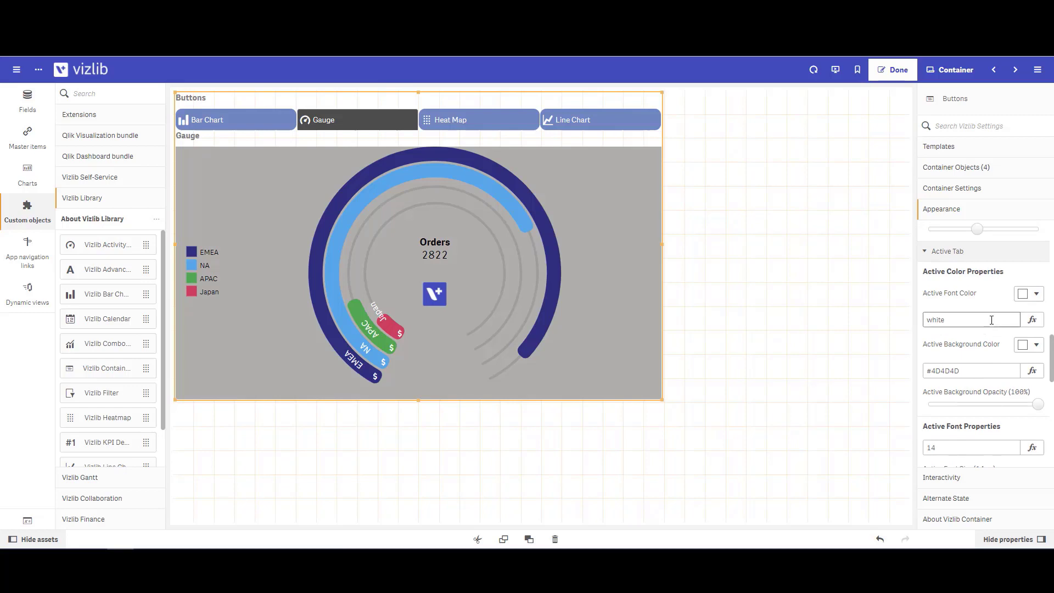
{"action": "scroll", "coordinate": [992, 320], "scroll_direction": "down", "scroll_amount": 4}
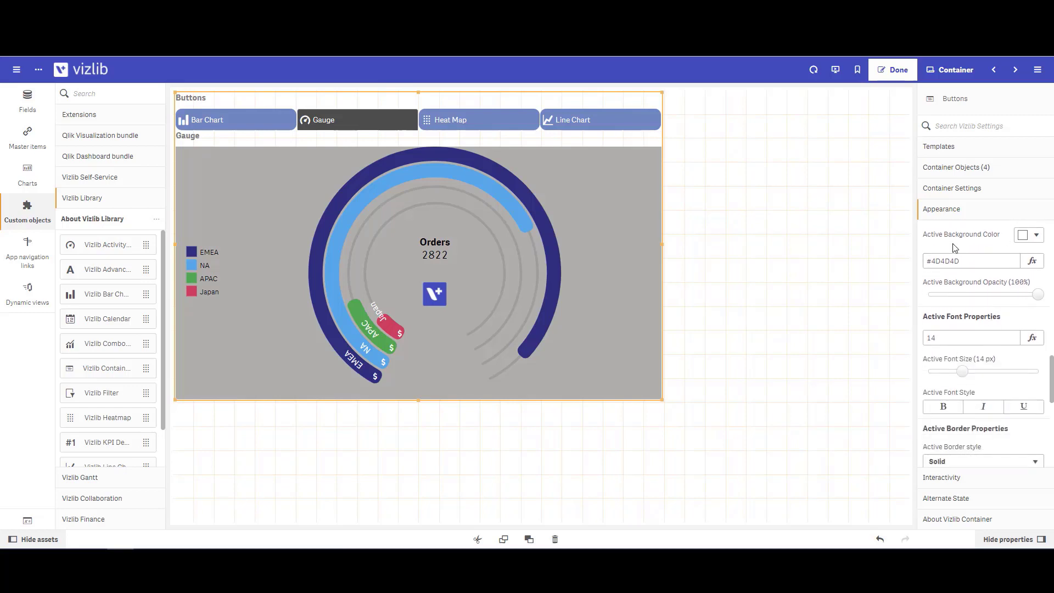
{"action": "scroll", "coordinate": [958, 264], "scroll_direction": "down", "scroll_amount": 2}
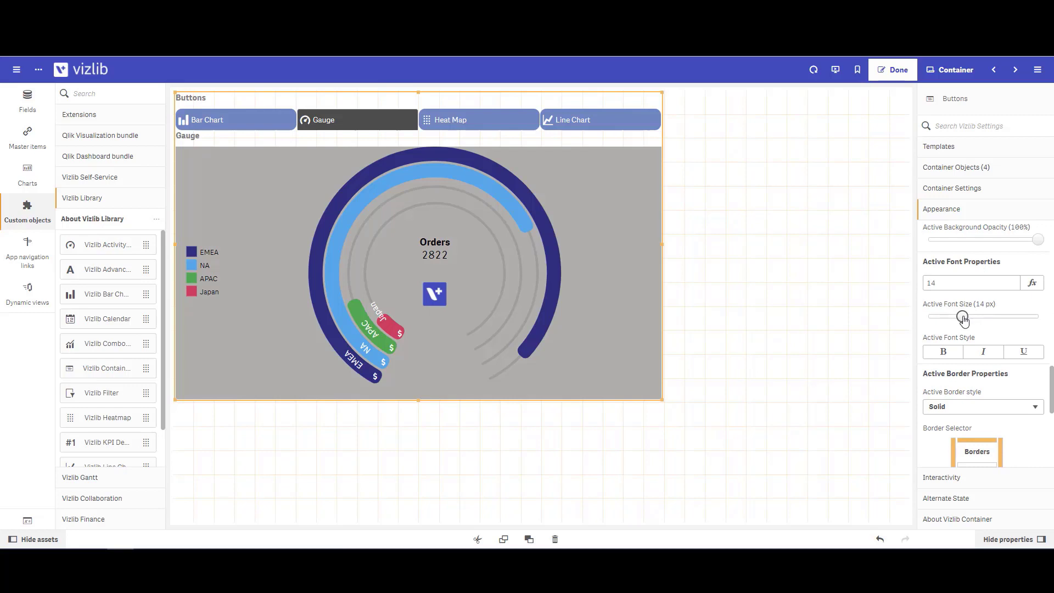
{"action": "scroll", "coordinate": [975, 337], "scroll_direction": "down", "scroll_amount": 4}
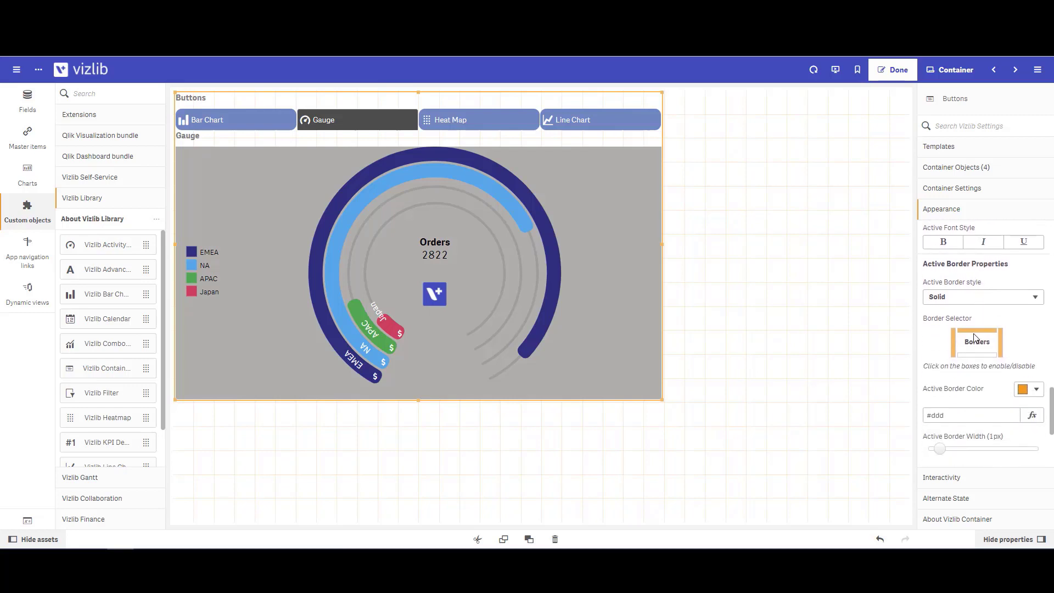
{"action": "scroll", "coordinate": [990, 344], "scroll_direction": "down", "scroll_amount": 6}
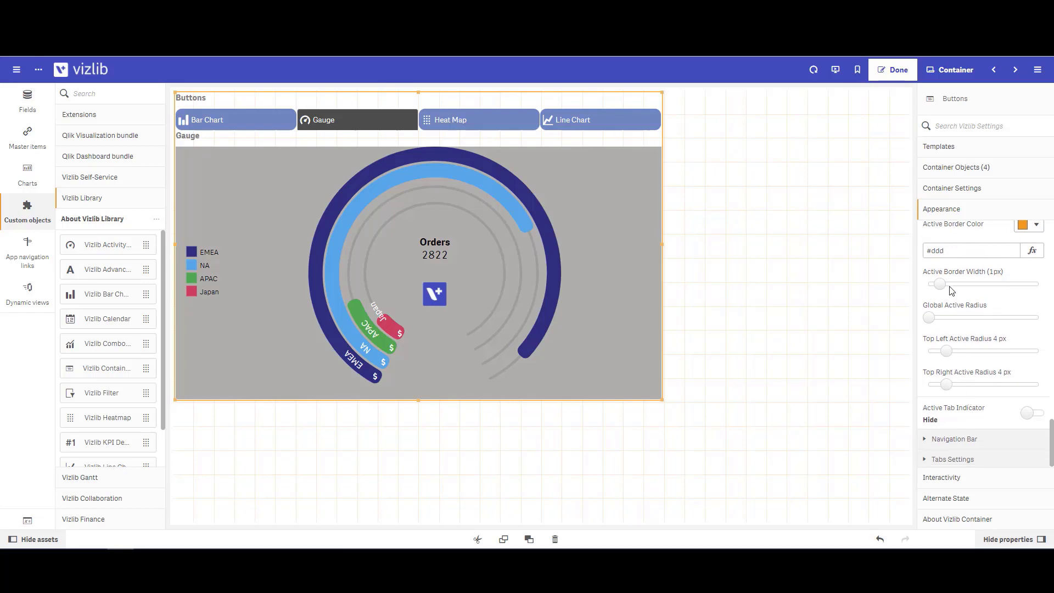
{"action": "left_click_drag", "start_coordinate": [931, 324], "coordinate": [981, 322]}
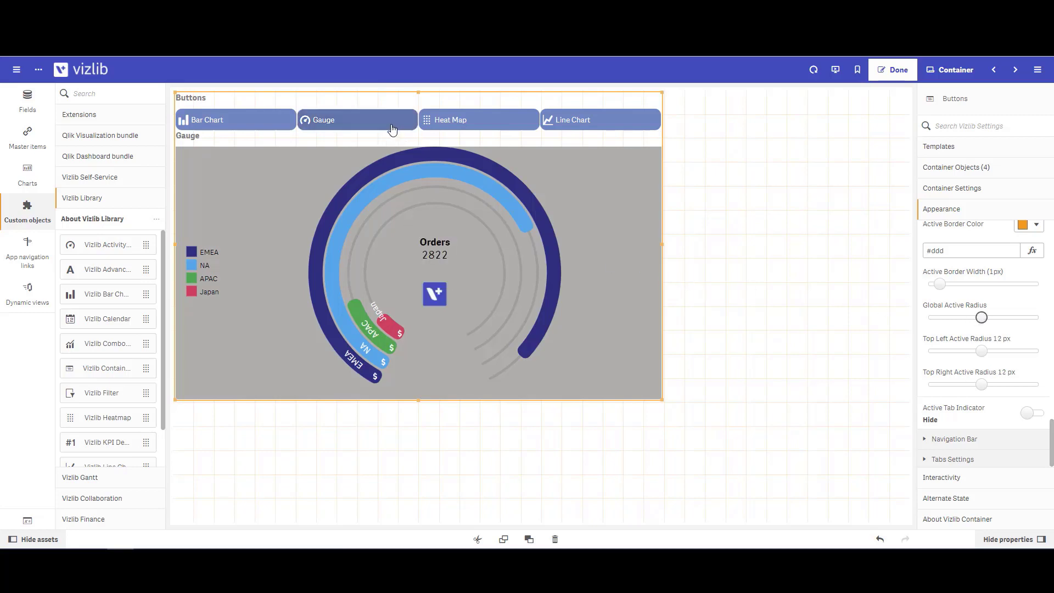
Step: Set the Navigation Bar's Background Opacity to 100%
{"action": "left_click", "coordinate": [941, 444]}
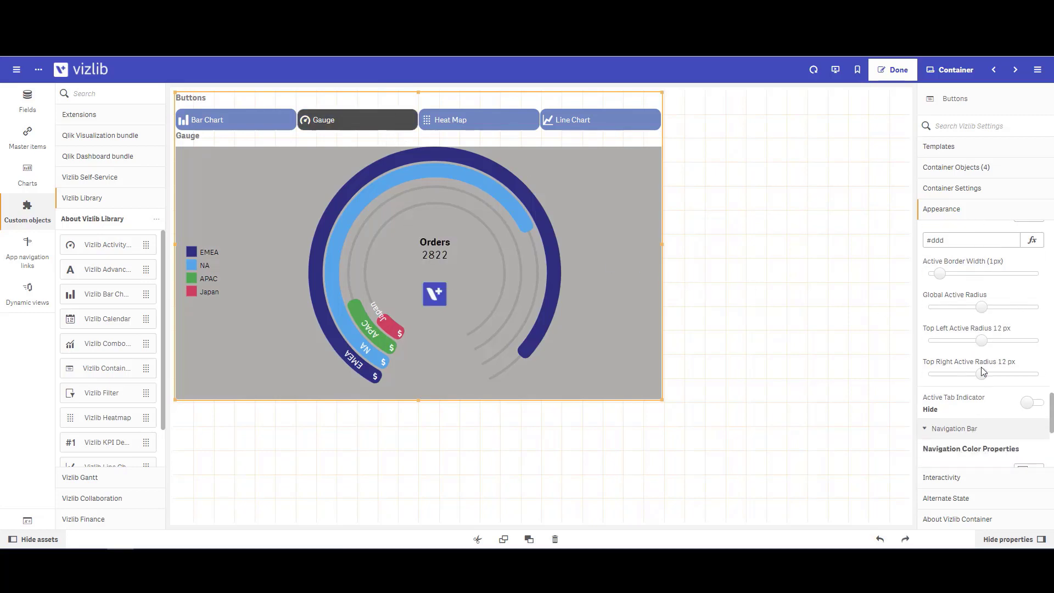
{"action": "scroll", "coordinate": [928, 330], "scroll_direction": "down", "scroll_amount": 3}
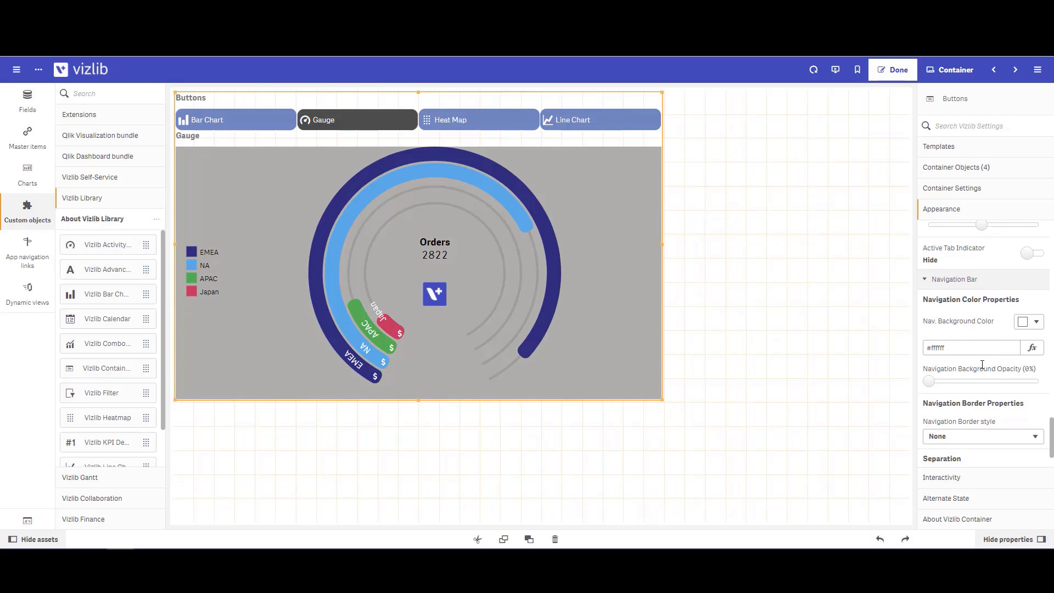
{"action": "left_click_drag", "start_coordinate": [929, 383], "coordinate": [977, 384]}
{"action": "left_click_drag", "start_coordinate": [976, 382], "coordinate": [1046, 383]}
Step: Make the navigation bar background blue #7db8da and space the tabs 25 px apart
{"action": "left_click", "coordinate": [1029, 322]}
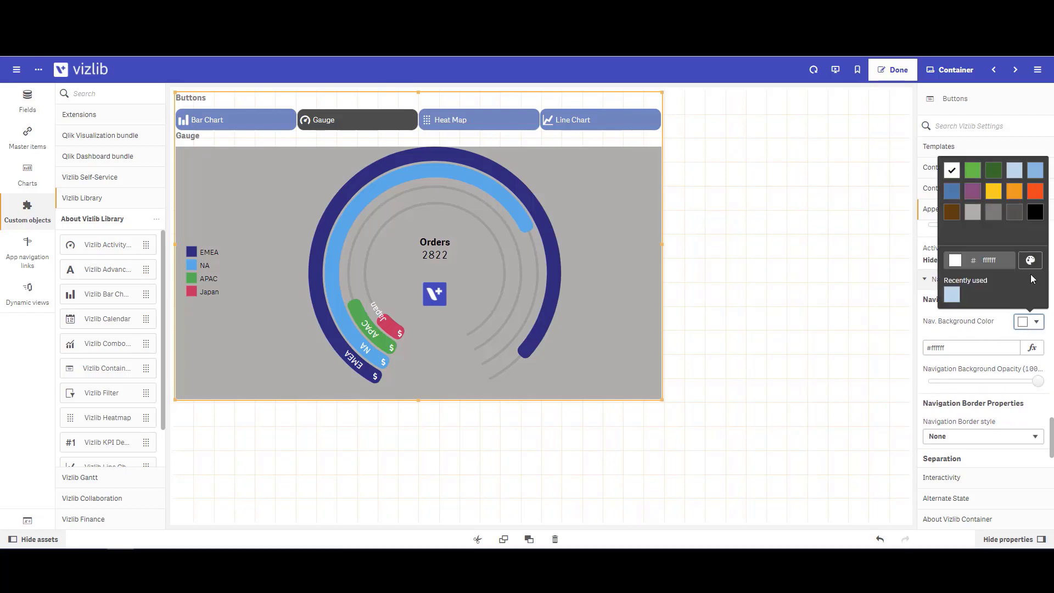
{"action": "left_click", "coordinate": [1015, 172]}
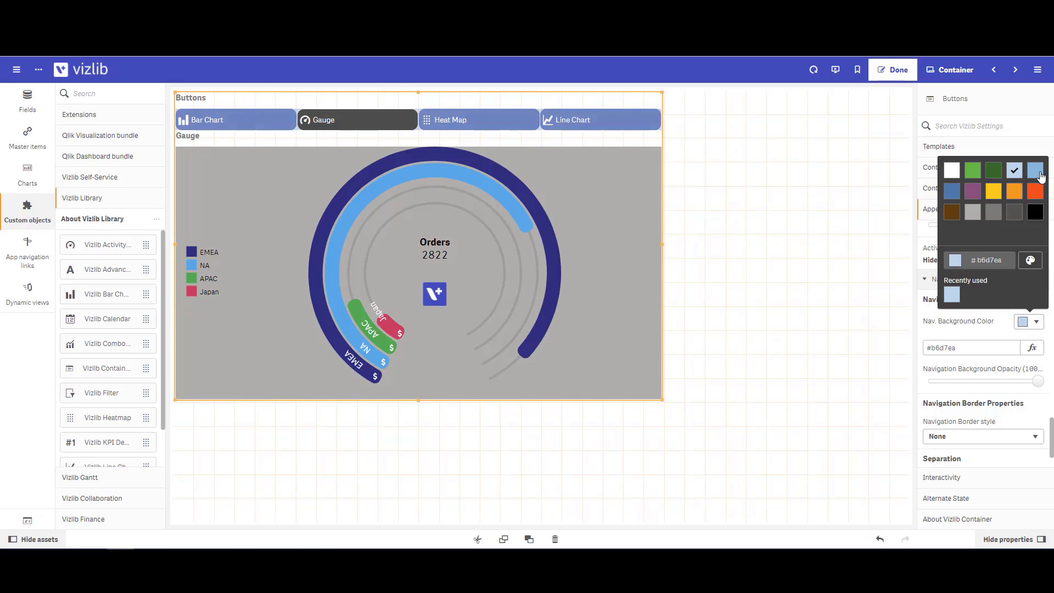
{"action": "left_click", "coordinate": [1035, 171]}
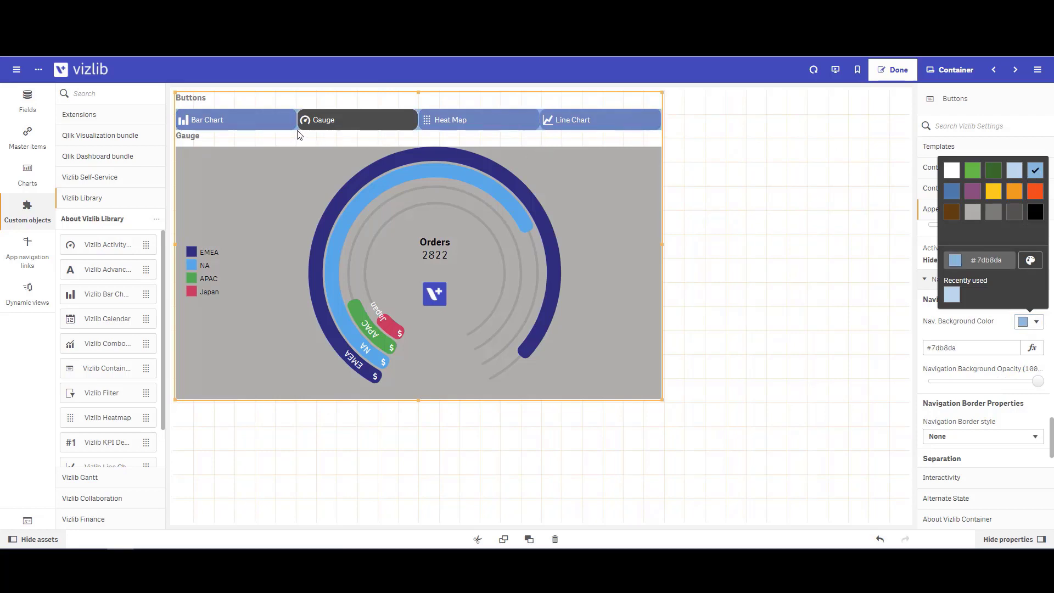
{"action": "left_click", "coordinate": [982, 337]}
{"action": "scroll", "coordinate": [983, 335], "scroll_direction": "down", "scroll_amount": 1}
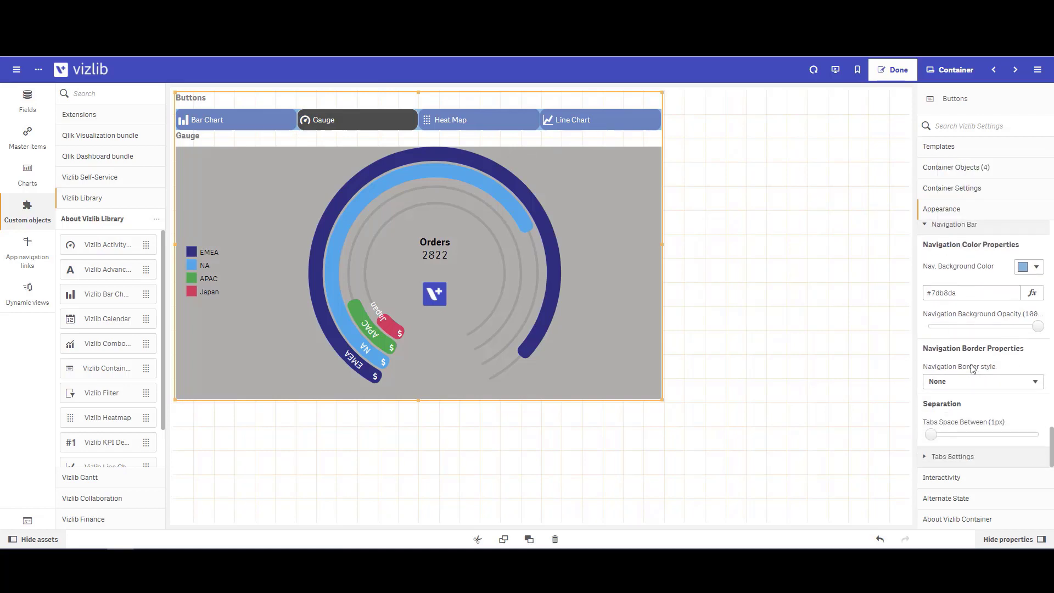
{"action": "left_click_drag", "start_coordinate": [930, 435], "coordinate": [990, 437]}
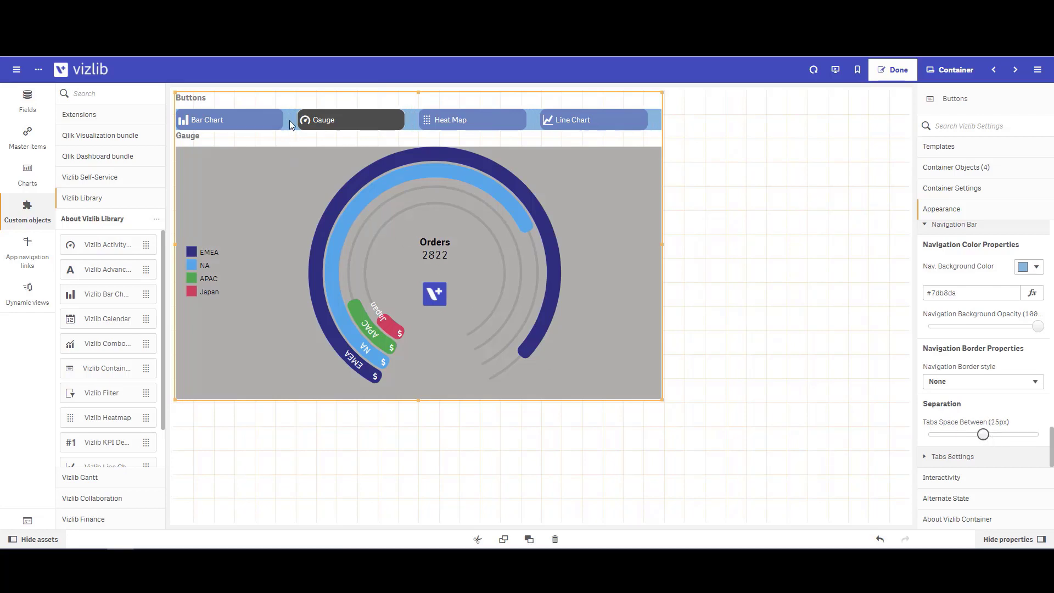
Step: In Tabs Settings, set Text Alignment to centre and Hover Color to red-orange #f93f17
{"action": "left_click", "coordinate": [1003, 454]}
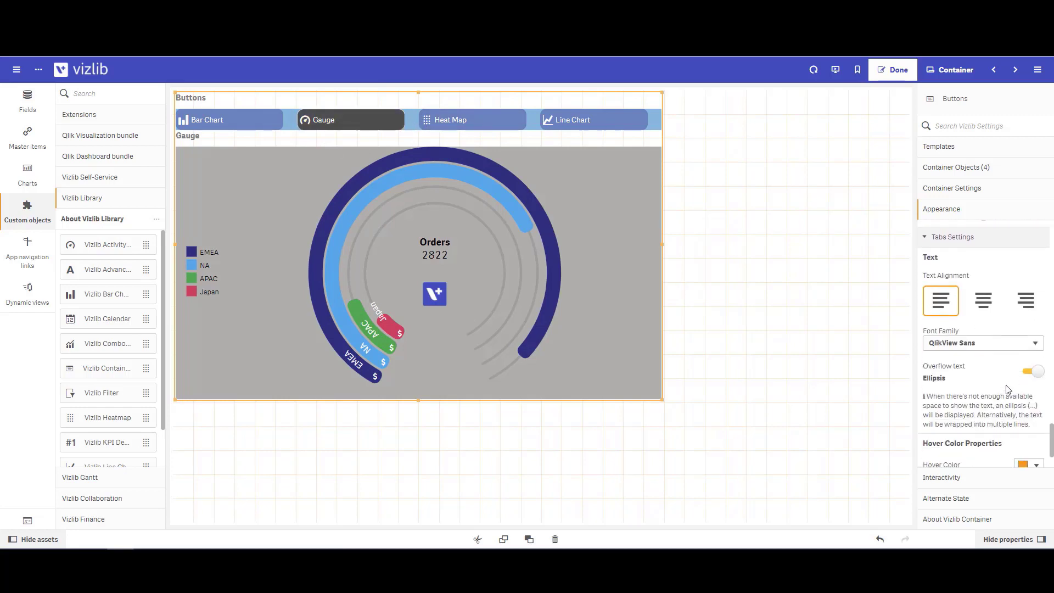
{"action": "left_click", "coordinate": [983, 300]}
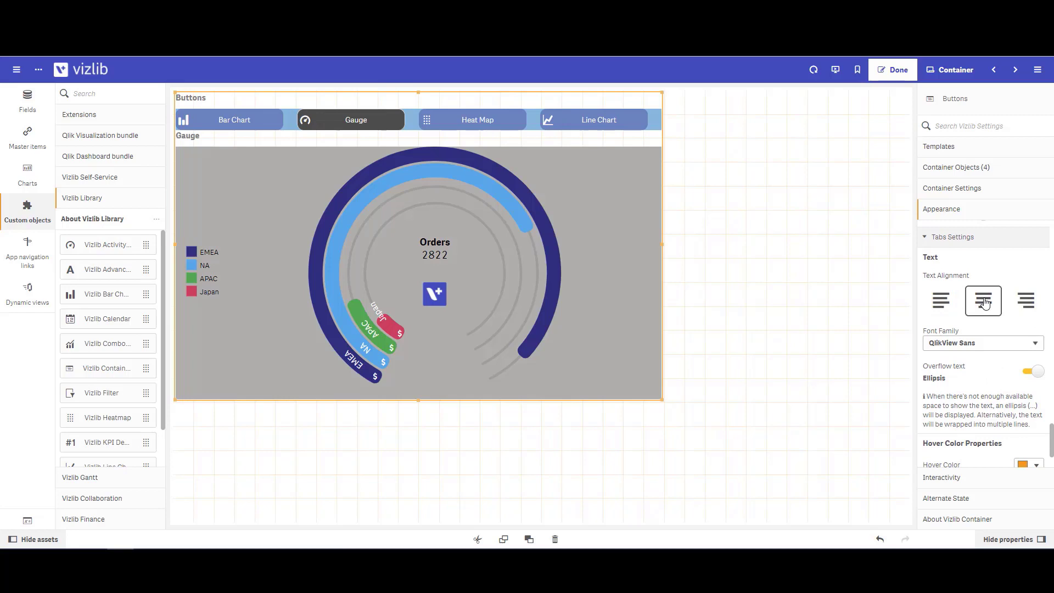
{"action": "scroll", "coordinate": [1035, 301], "scroll_direction": "down", "scroll_amount": 2}
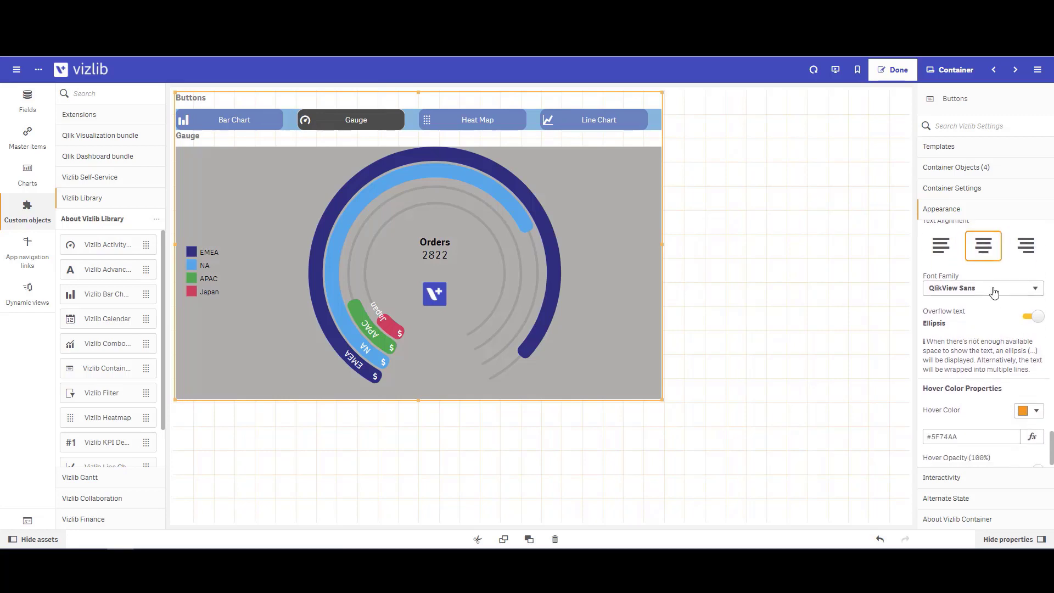
{"action": "scroll", "coordinate": [988, 290], "scroll_direction": "down", "scroll_amount": 1}
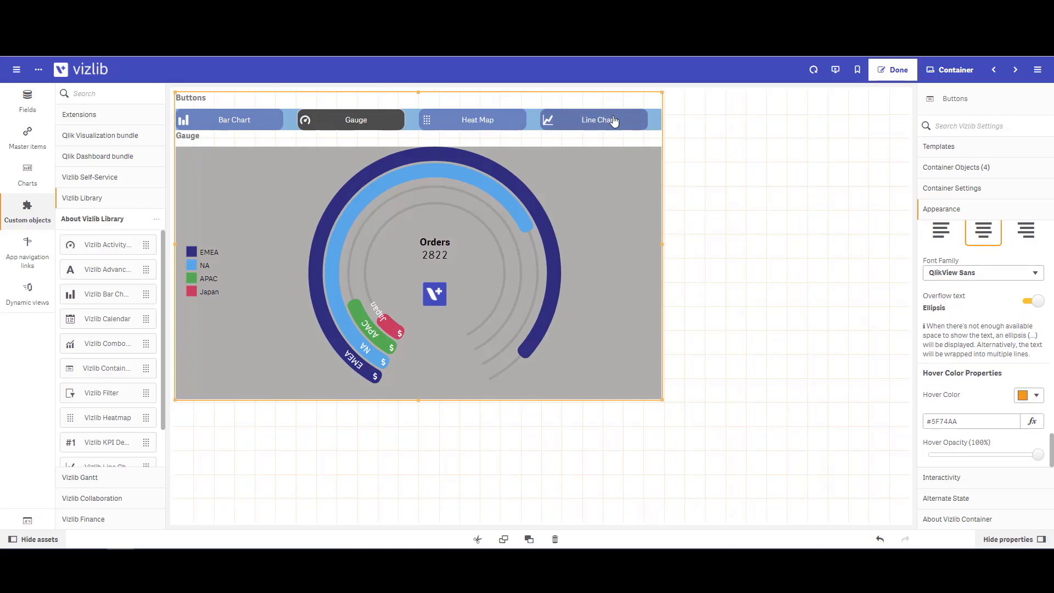
{"action": "left_click", "coordinate": [1037, 396]}
{"action": "left_click", "coordinate": [1035, 265]}
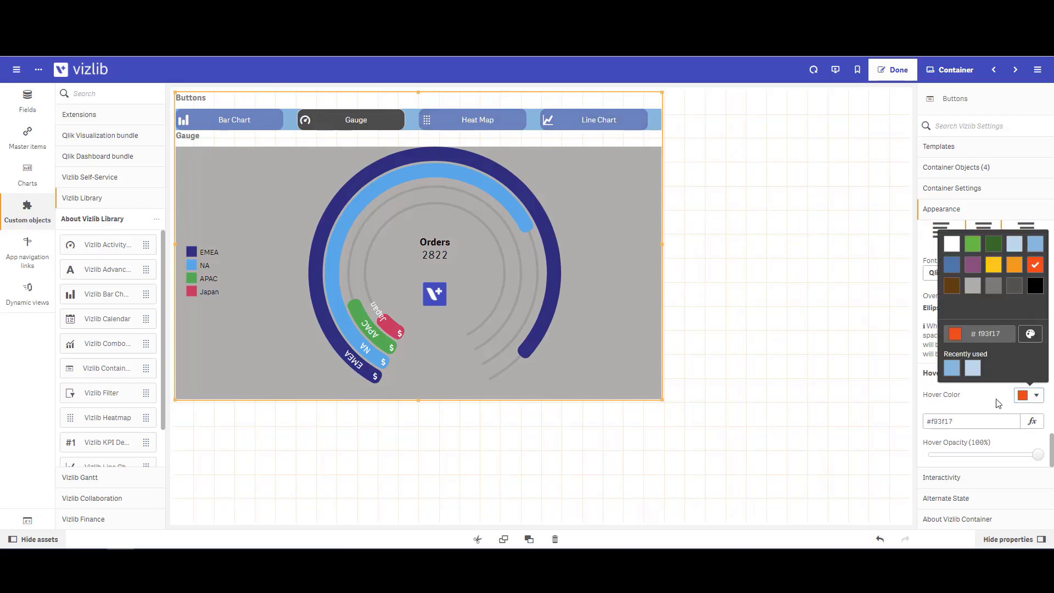
{"action": "left_click", "coordinate": [767, 299]}
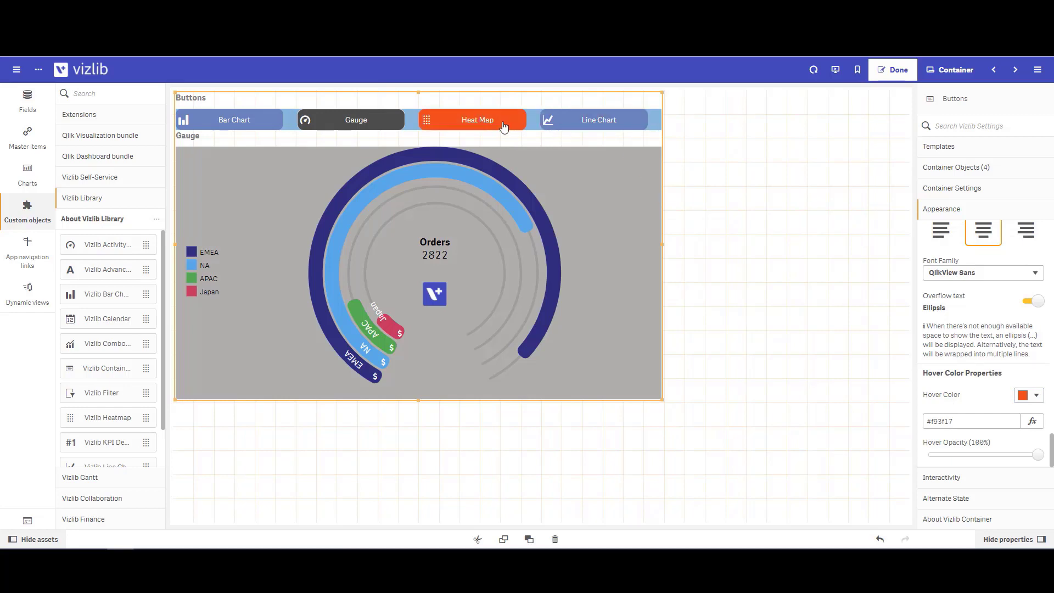